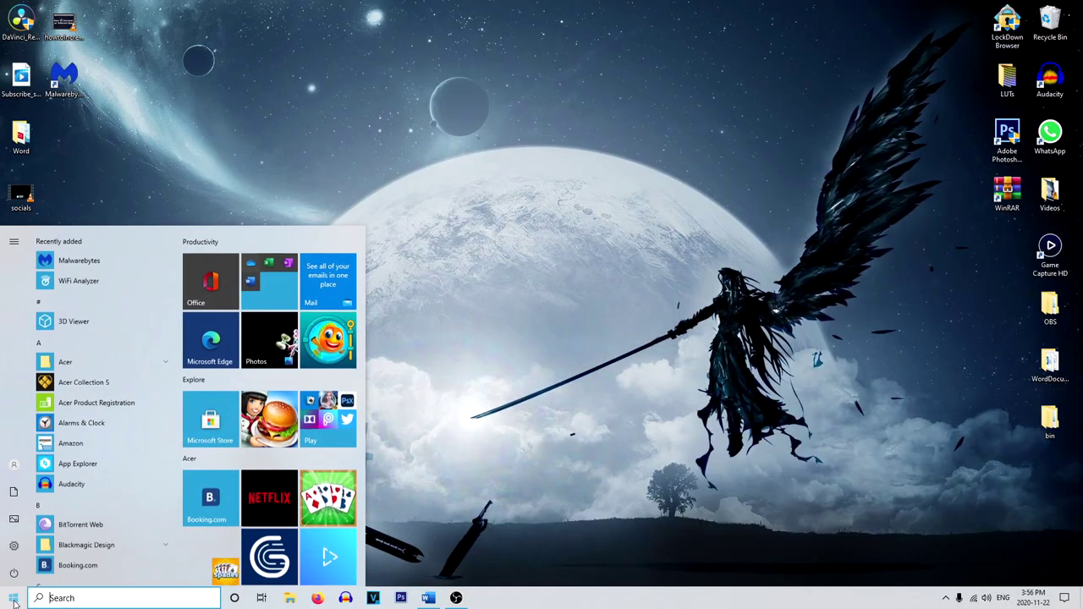
Step: Launch the Windows Temp folder by entering 'temp' in the Run box
type("run")
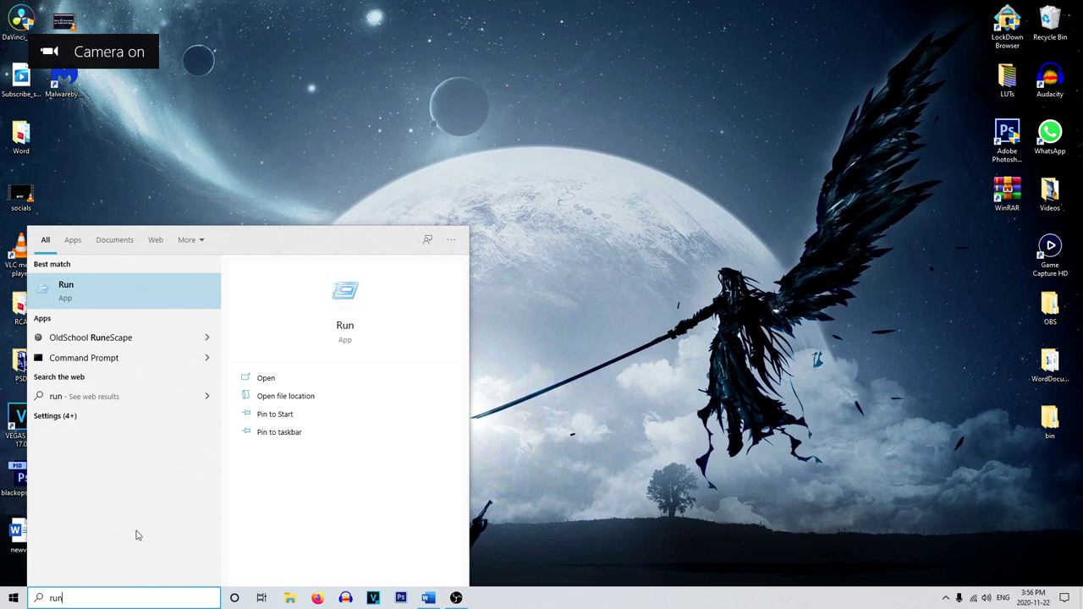
left_click(107, 300)
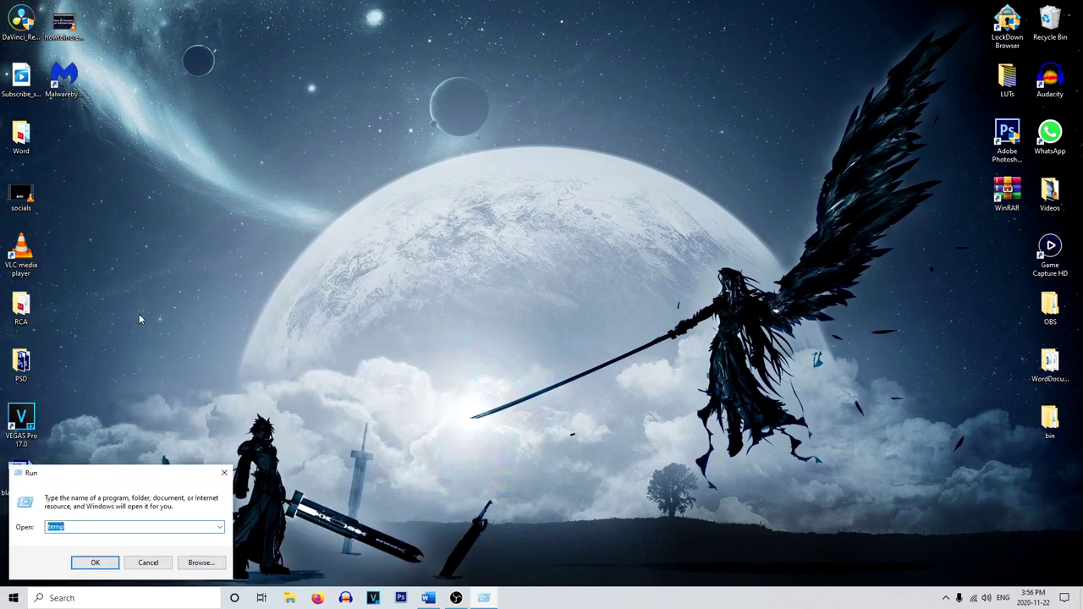
type("temp")
left_click(103, 563)
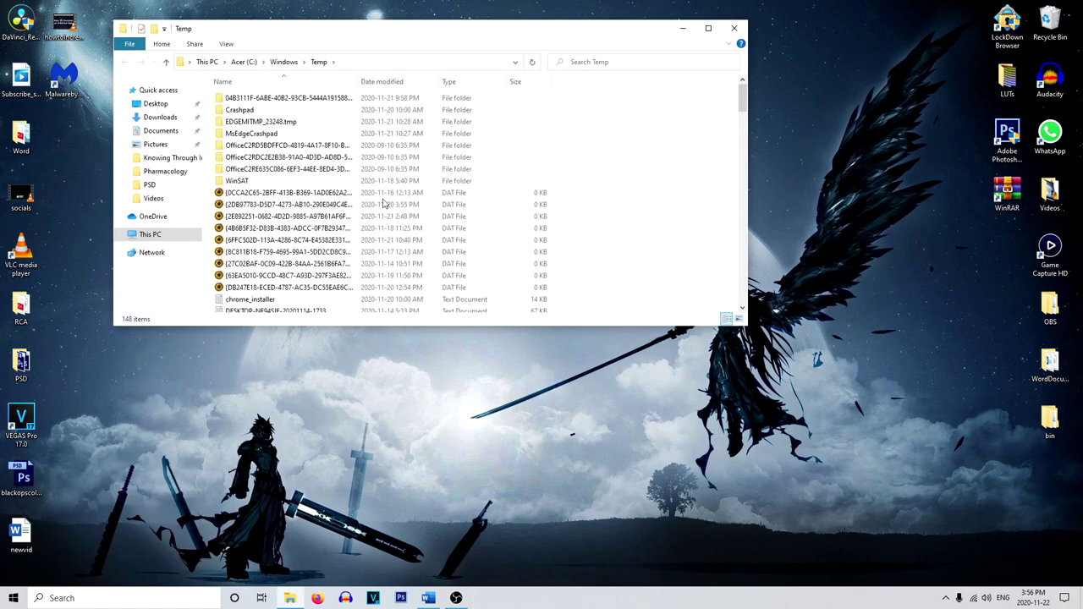
Step: Delete everything in C:\Windows\Temp, skipping the four in-use items, and close the window
left_click(441, 169)
key("ctrl+a")
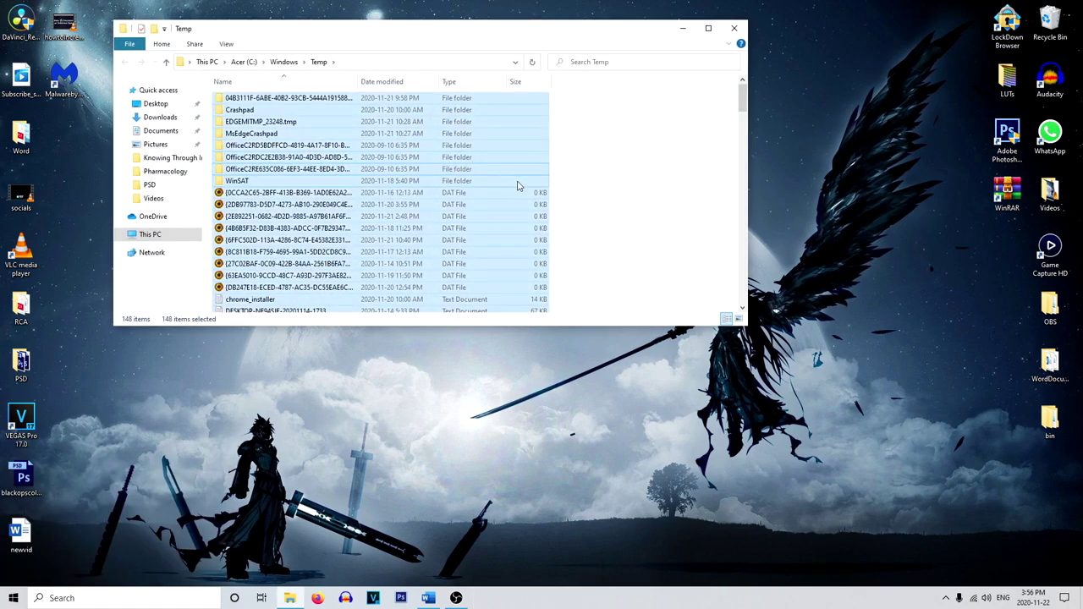
scroll(499, 193, "down", 6)
right_click(499, 193)
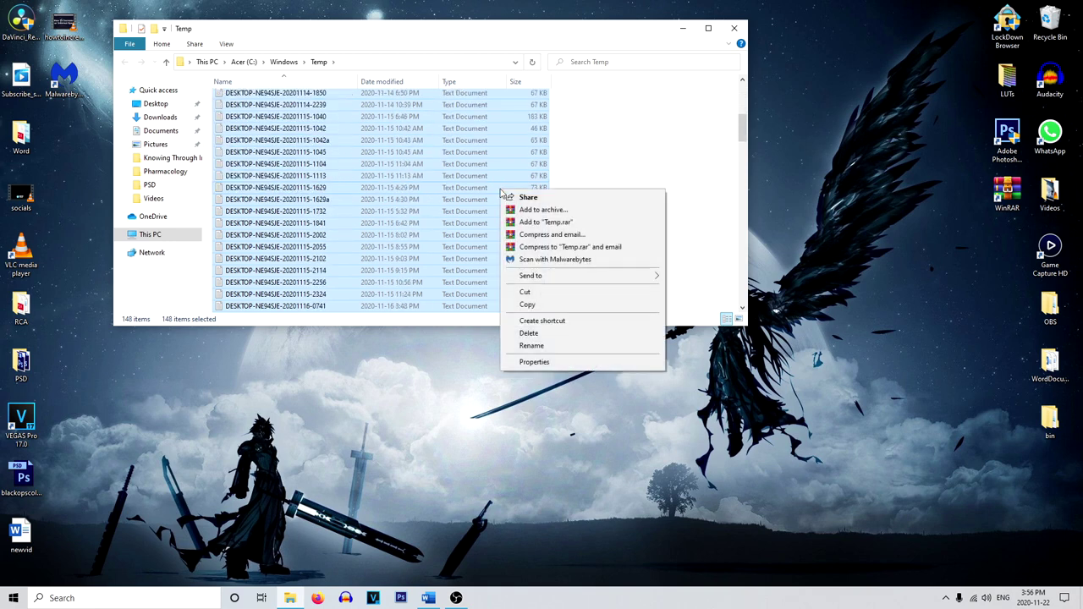
left_click(528, 333)
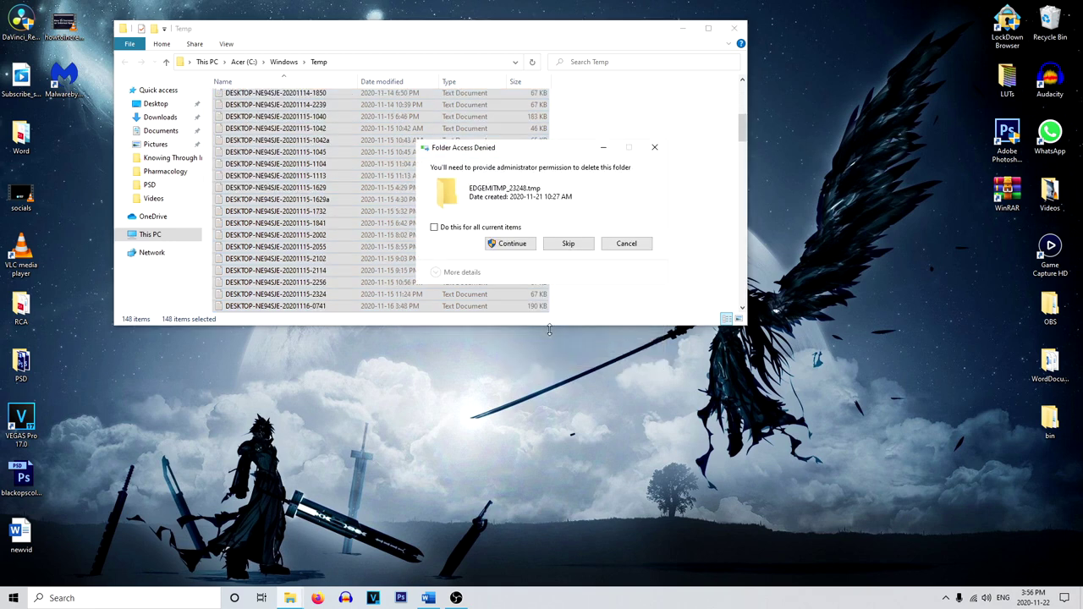
left_click(519, 246)
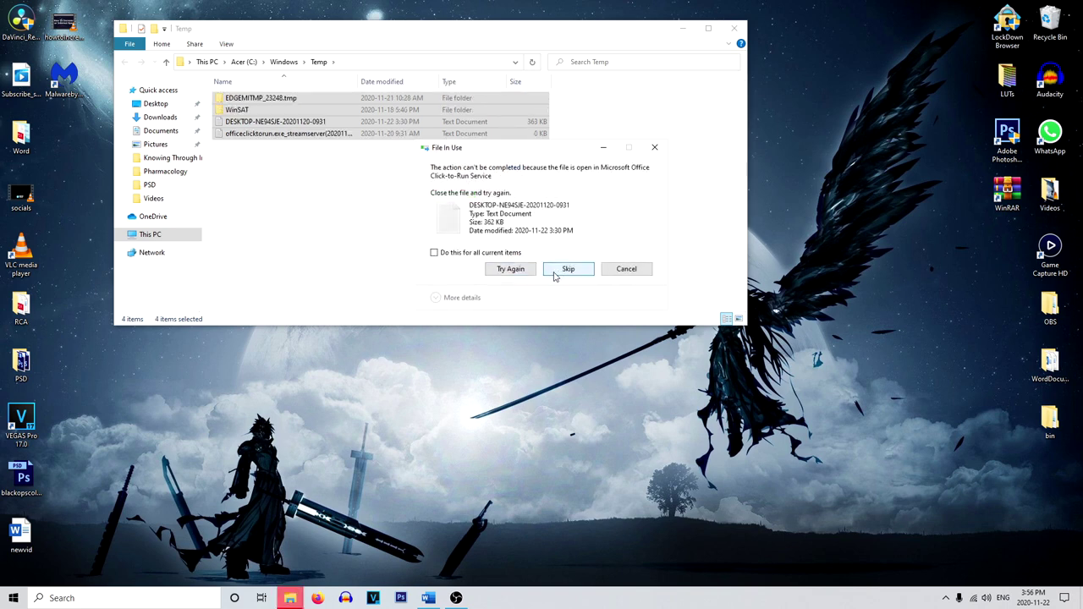
left_click(652, 149)
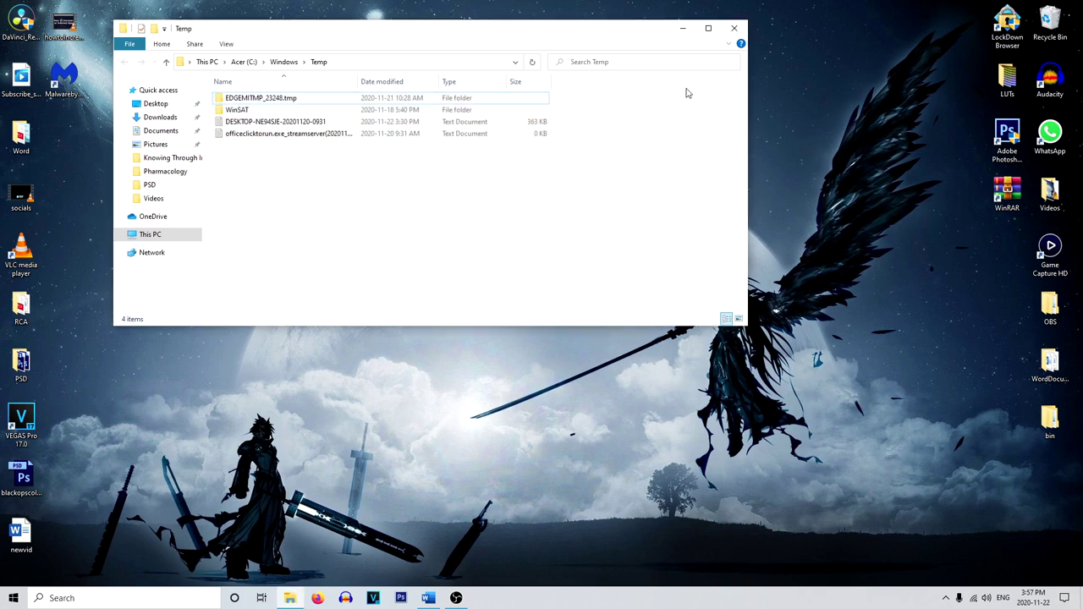
left_click(734, 29)
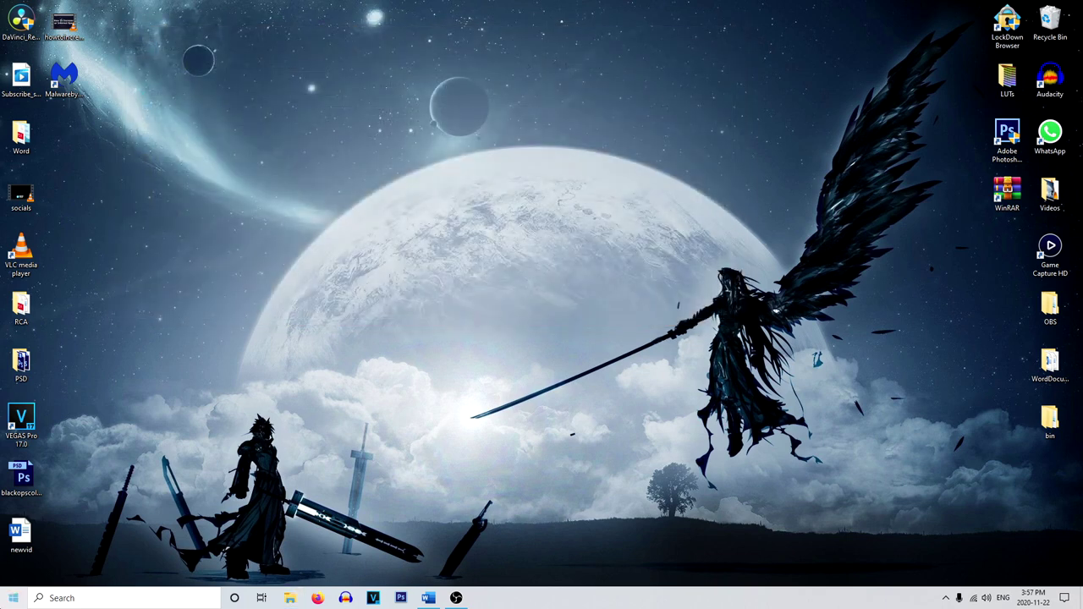
Step: Open the user's AppData\Local\Temp folder by running %temp% from the Run box
left_click(14, 597)
type("run")
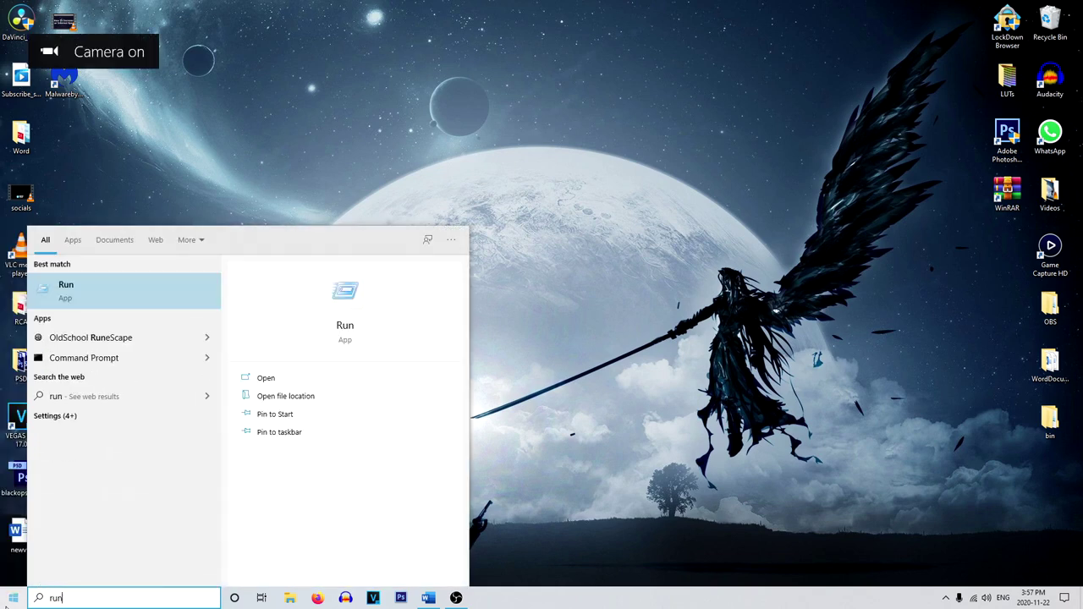
left_click(131, 294)
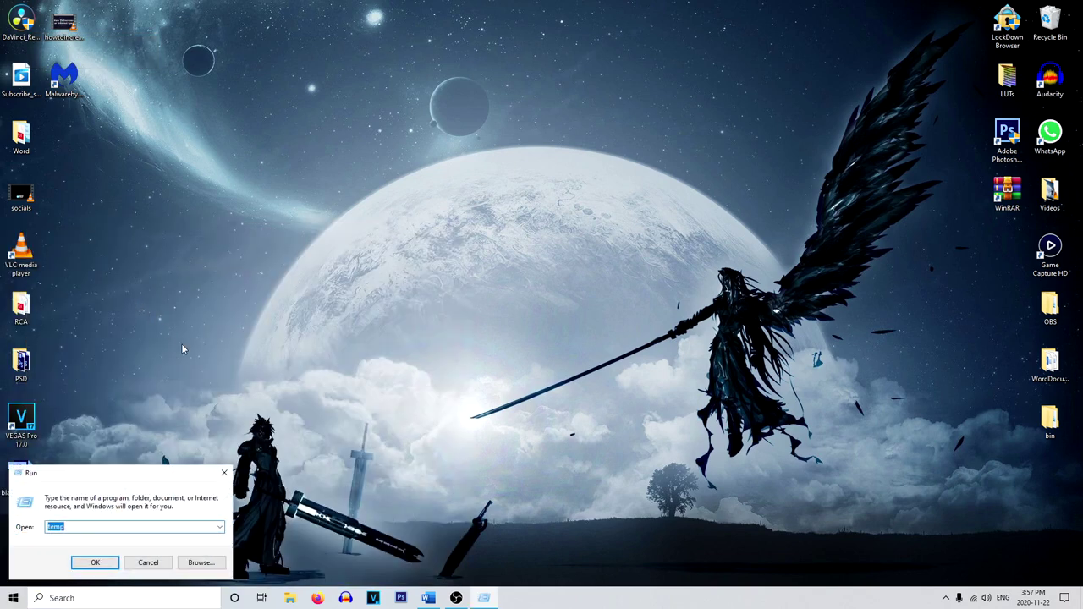
type("%")
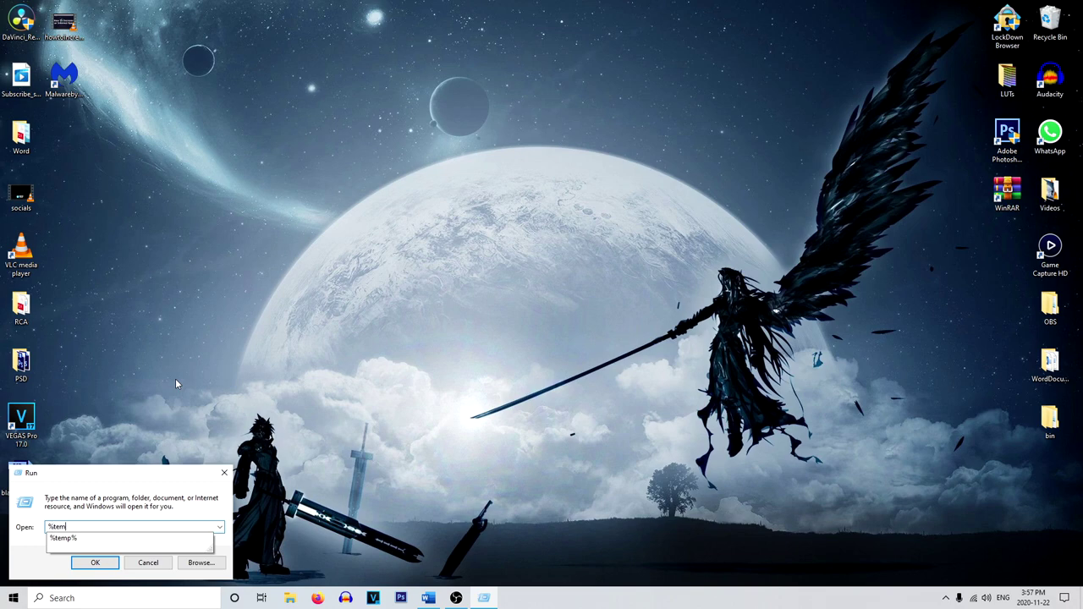
type("temp%")
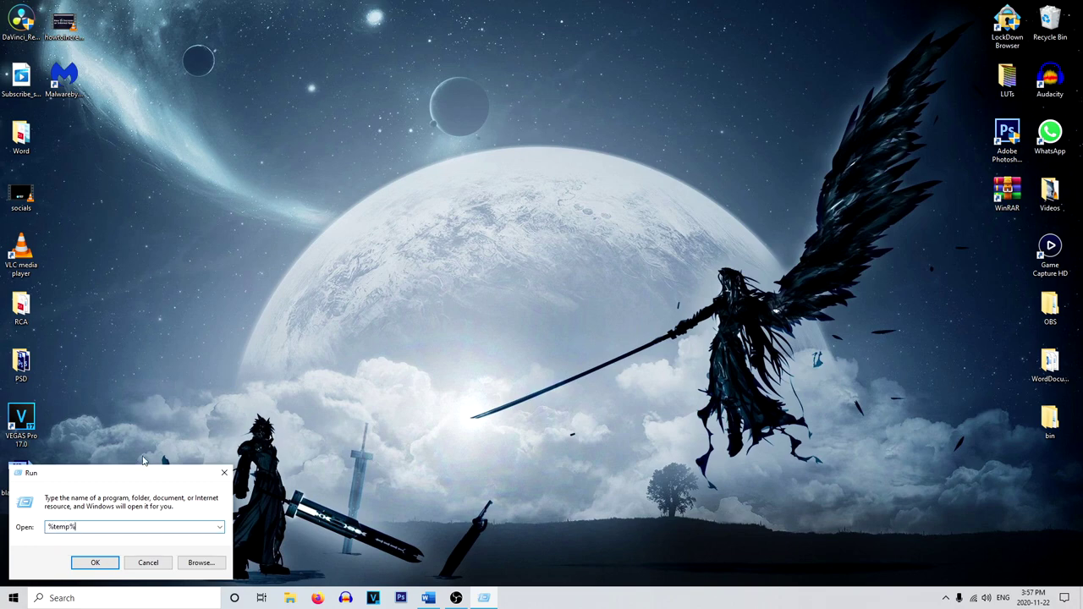
left_click(99, 563)
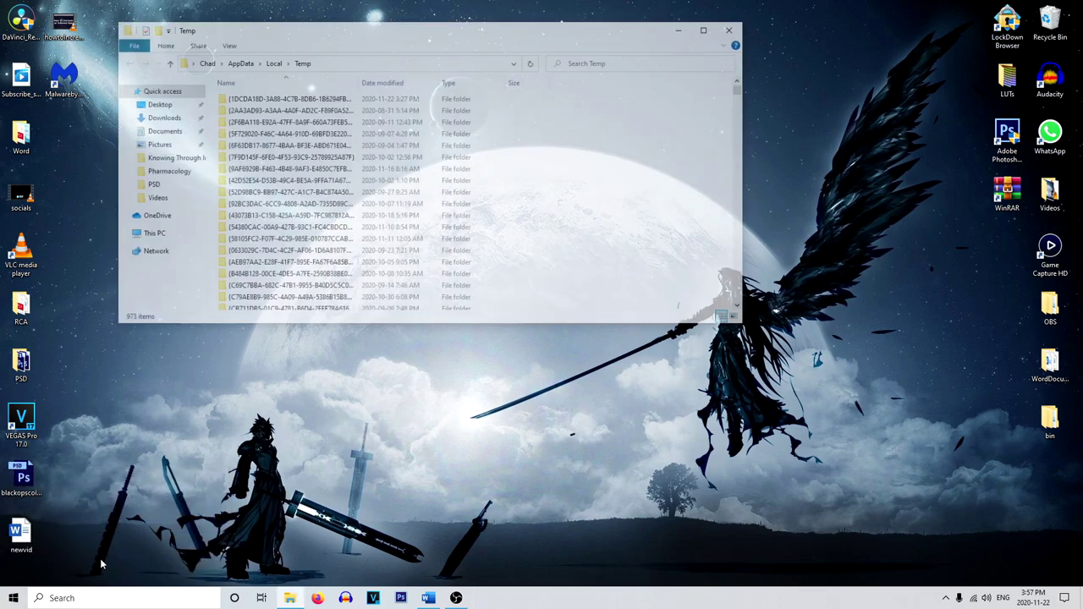
Step: Delete all items in the user's Temp folder, skip the in-use leftovers, and close it
key("ctrl+a")
right_click(408, 206)
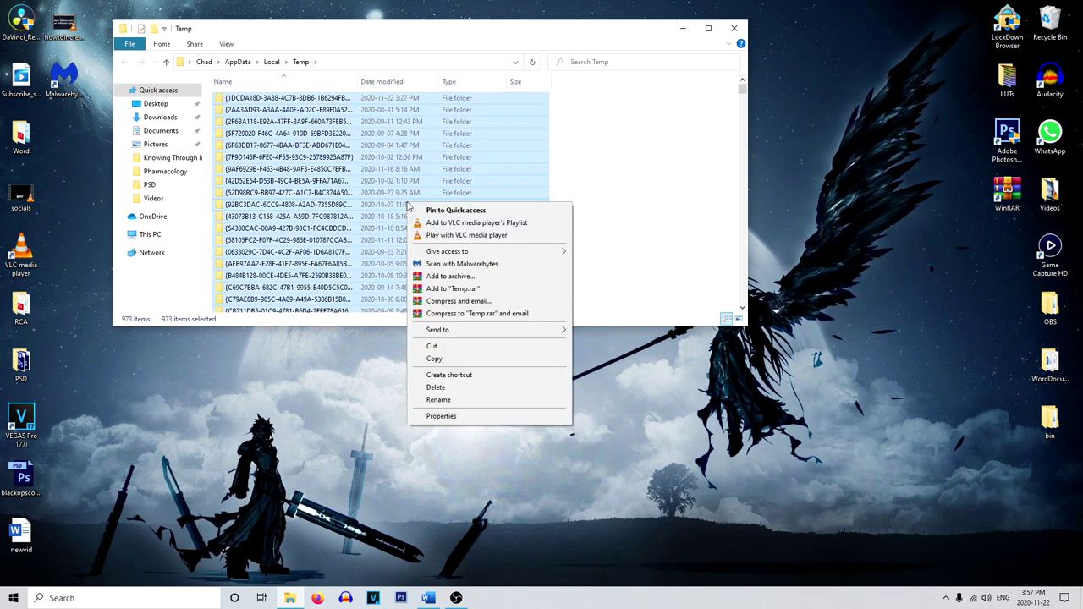
left_click(450, 393)
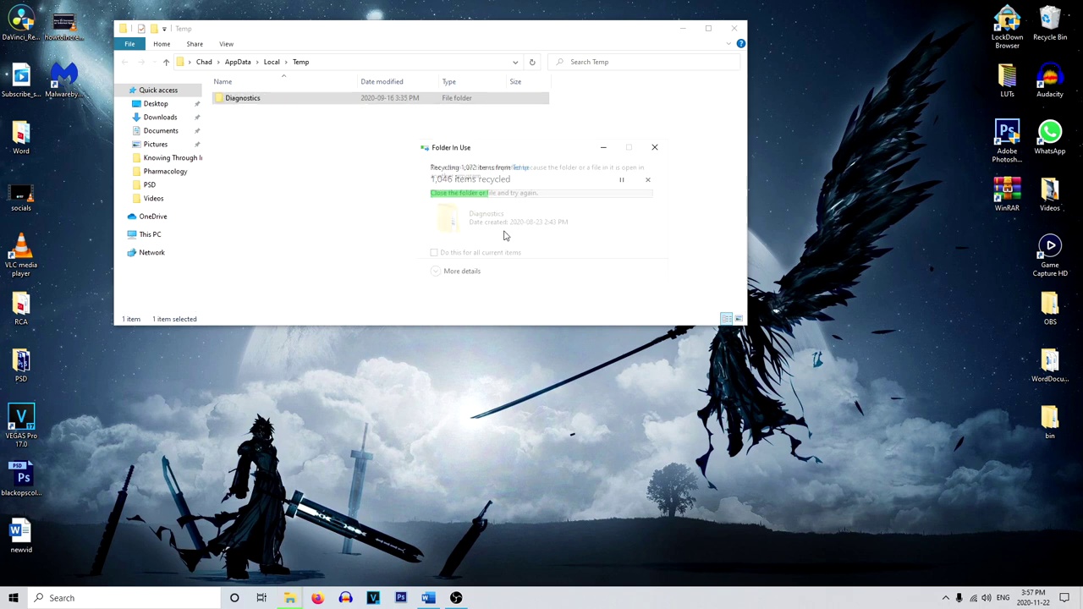
left_click(656, 149)
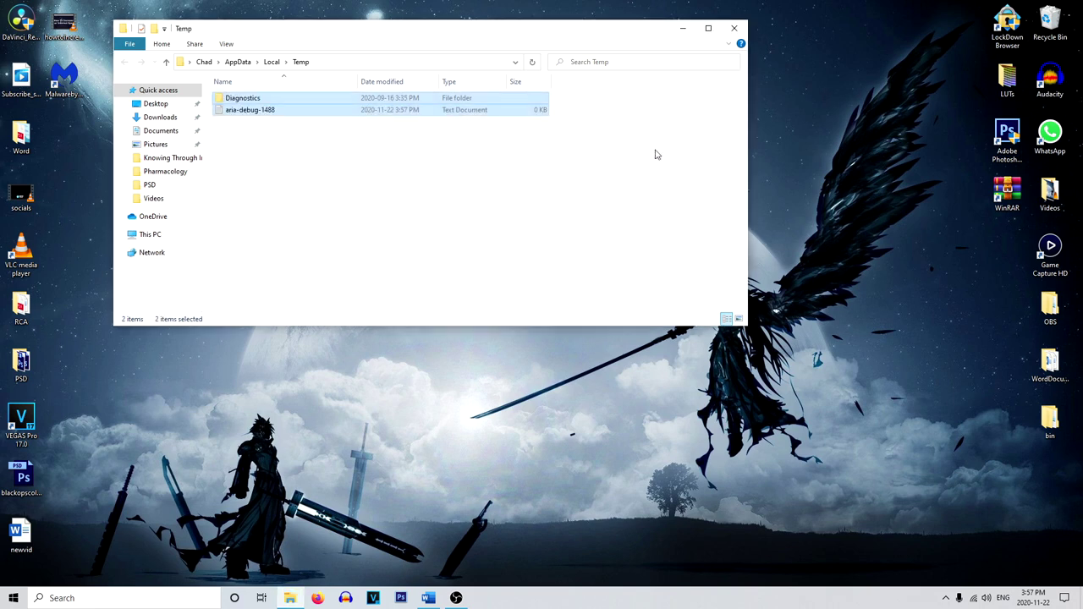
left_click(734, 28)
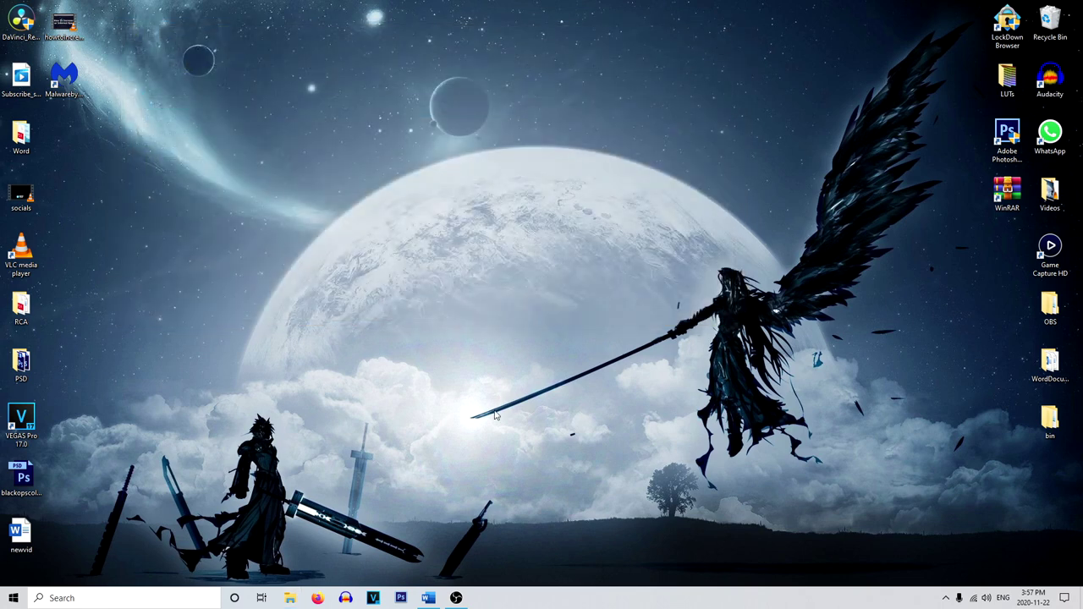
Step: Go from Control Panel through System and Security > System to Advanced system settings
left_click(13, 597)
type("control")
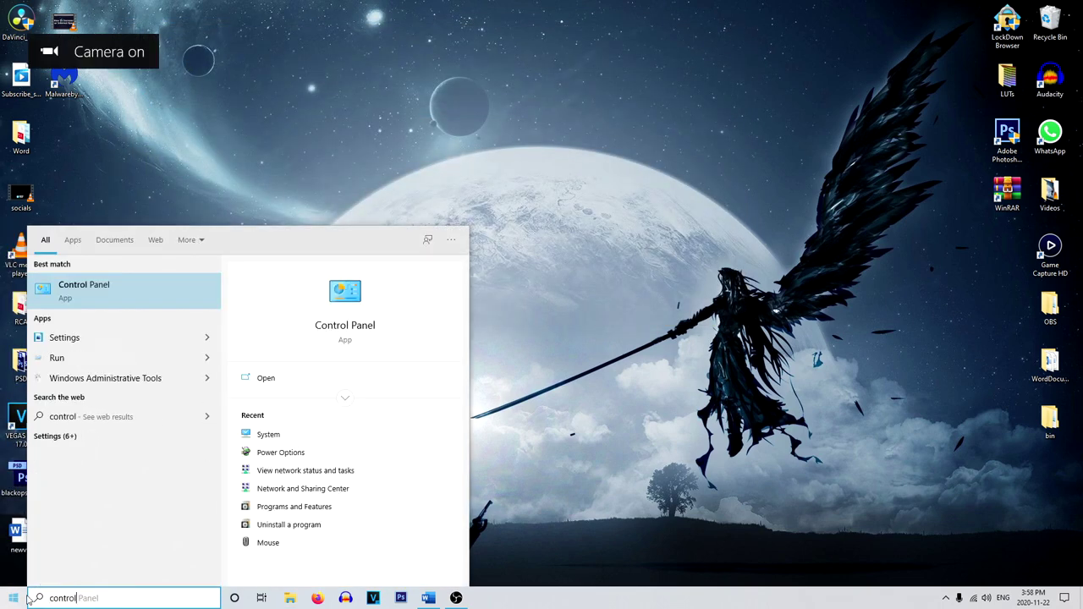
left_click(143, 302)
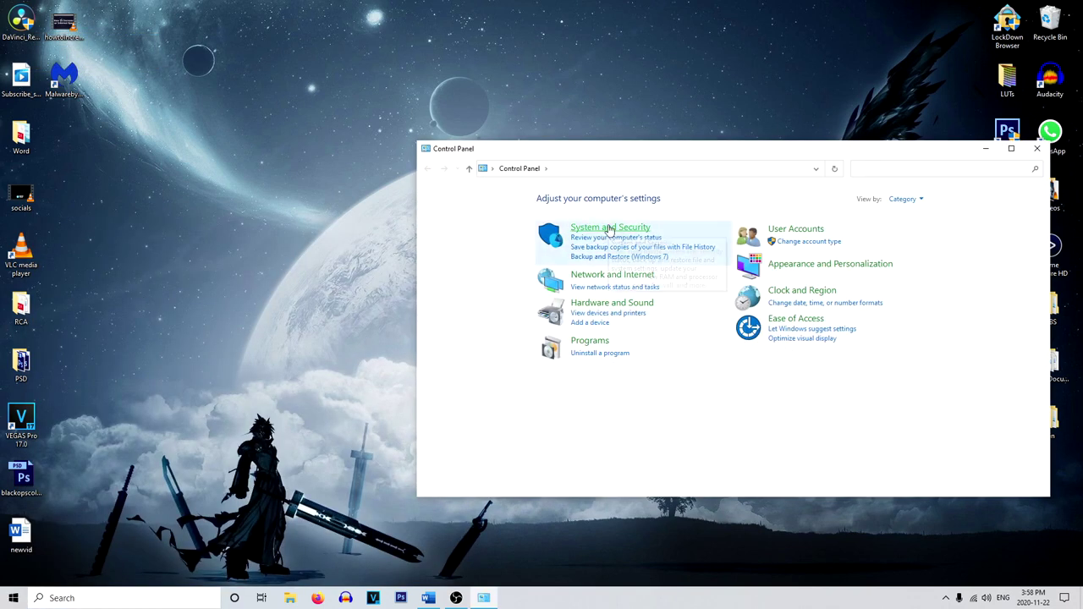
left_click(609, 229)
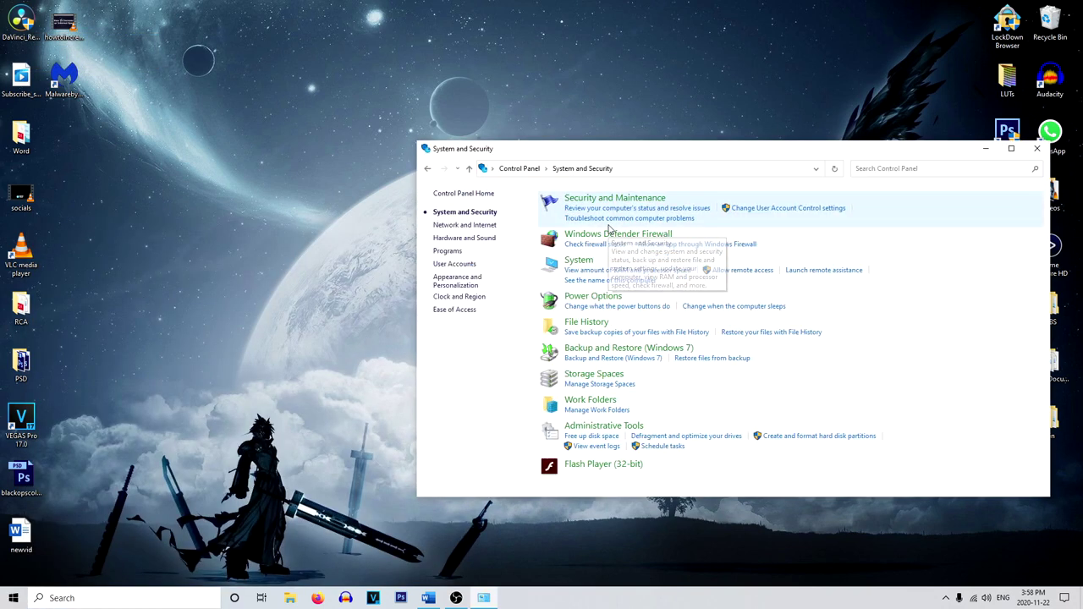
left_click(581, 261)
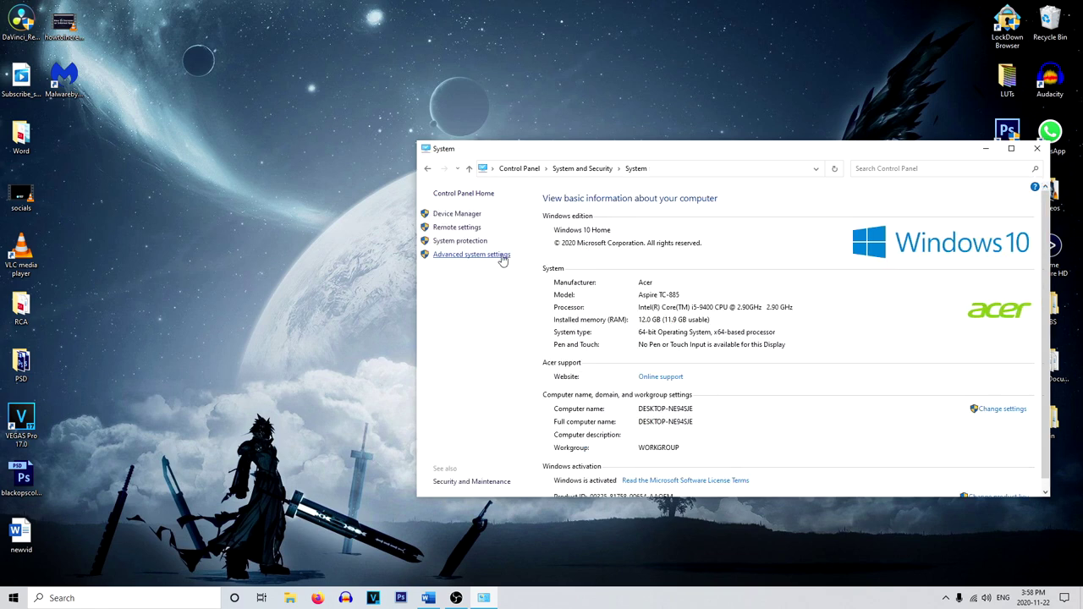
left_click(503, 257)
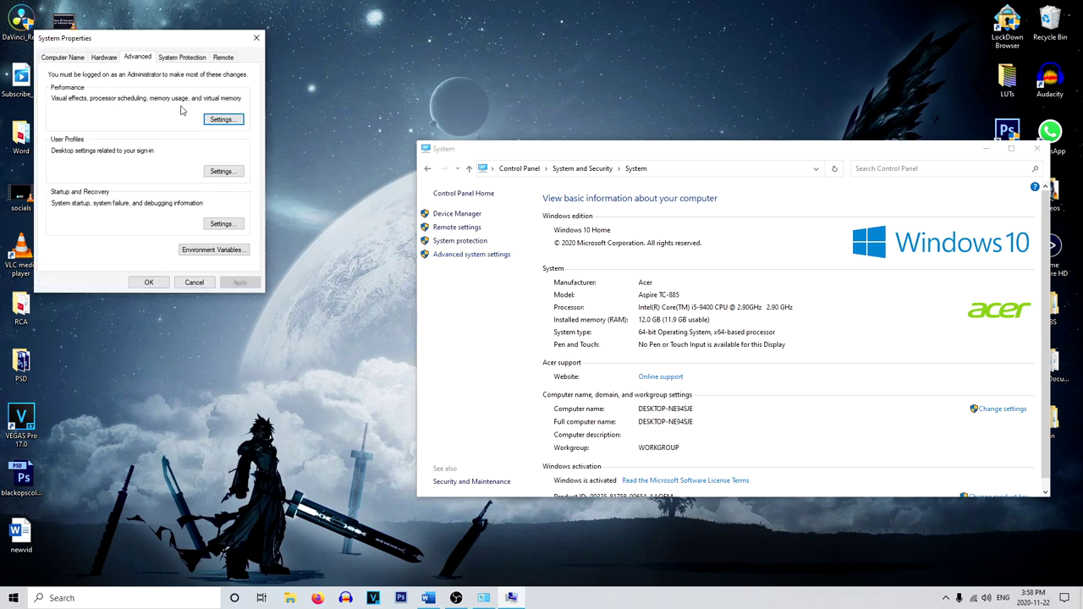
Step: Set visual effects to Adjust for best performance, keeping only Show thumbnails instead of icons
left_click(222, 119)
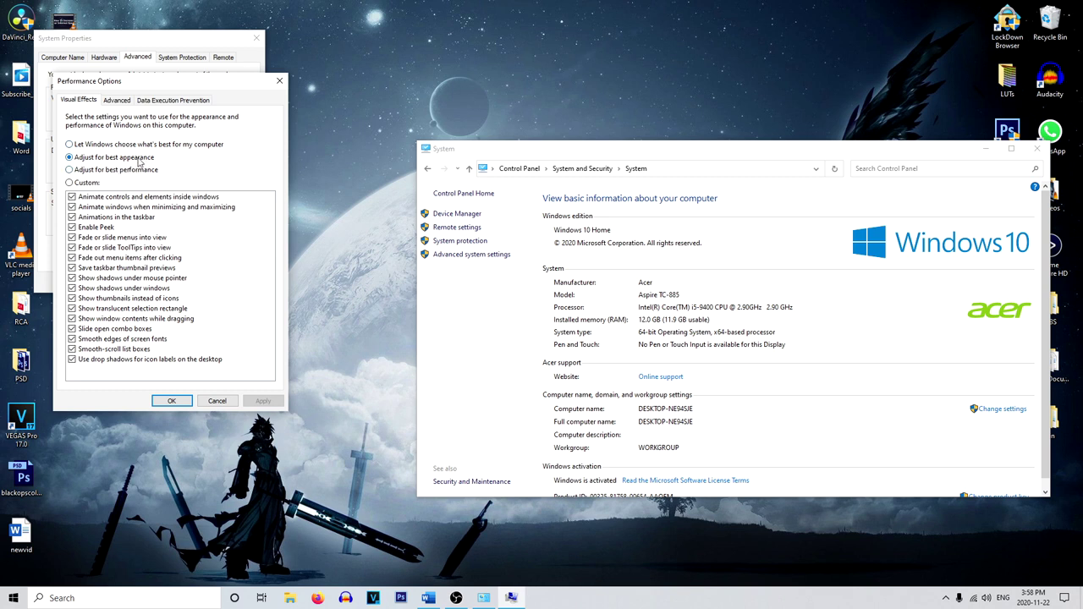
left_click(120, 172)
left_click(126, 300)
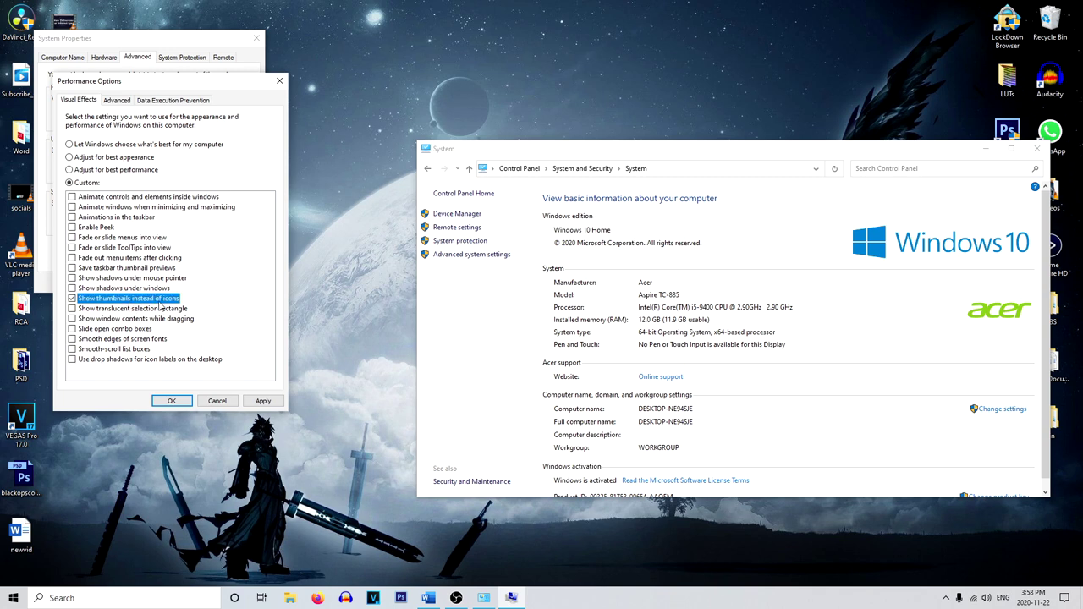
left_click(258, 400)
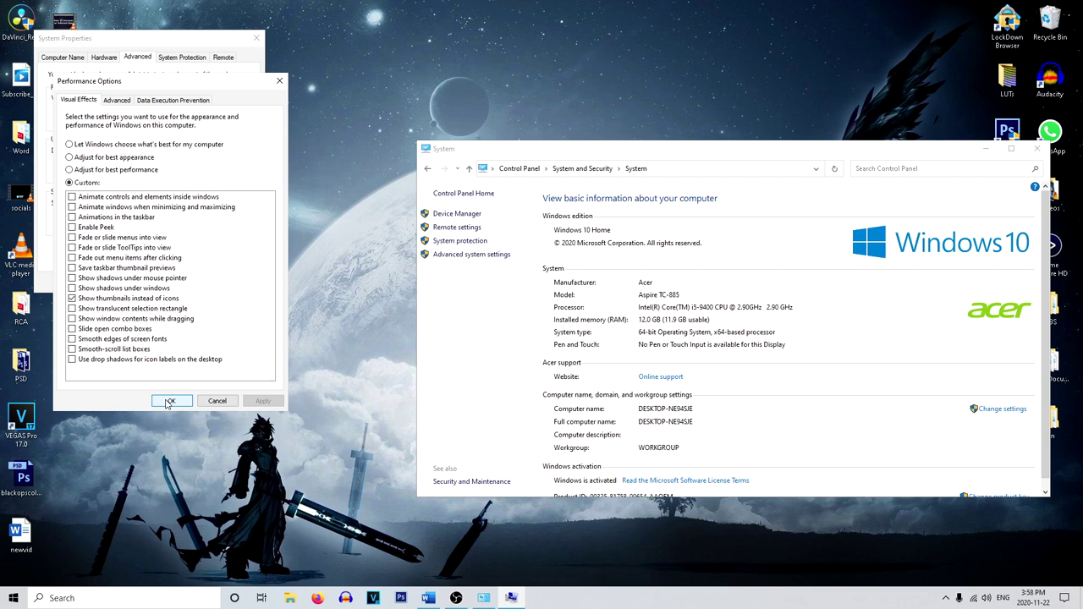
left_click(168, 402)
left_click(153, 285)
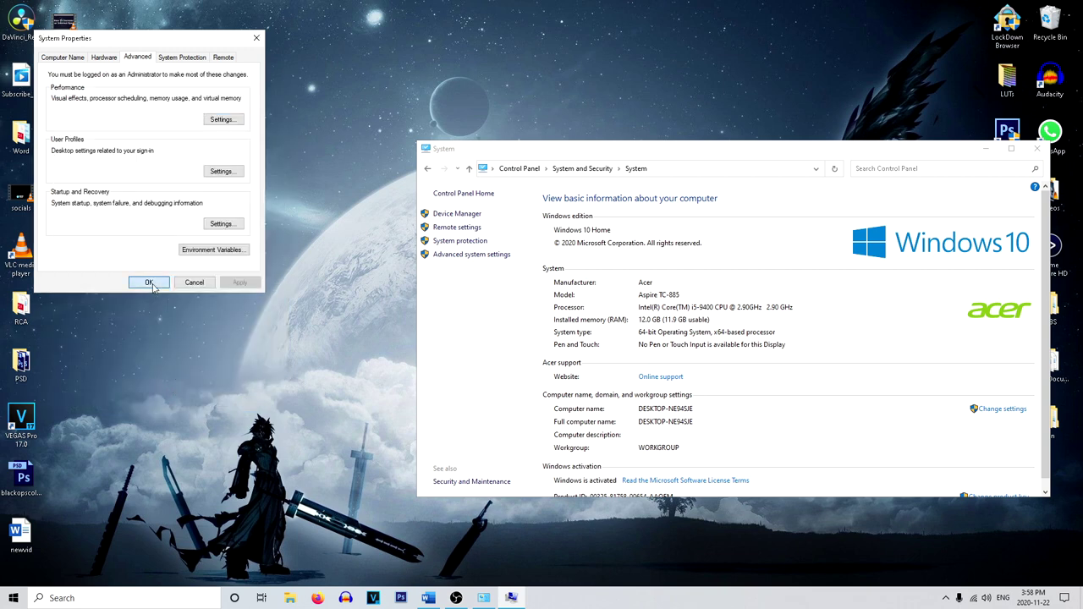
Step: Confirm High performance is the selected power plan, then close Control Panel
left_click(427, 170)
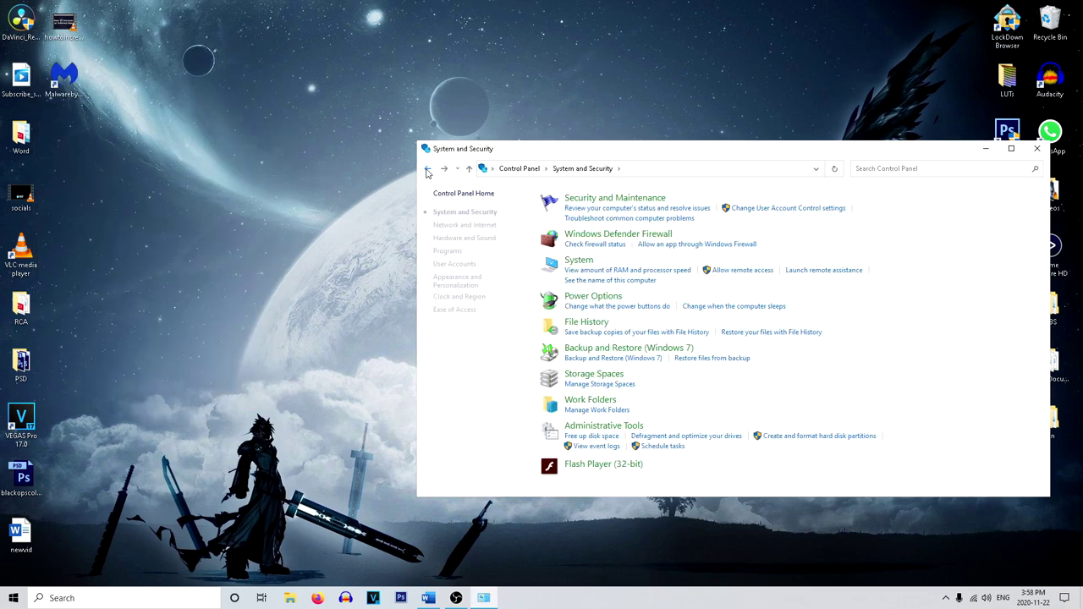
left_click(605, 301)
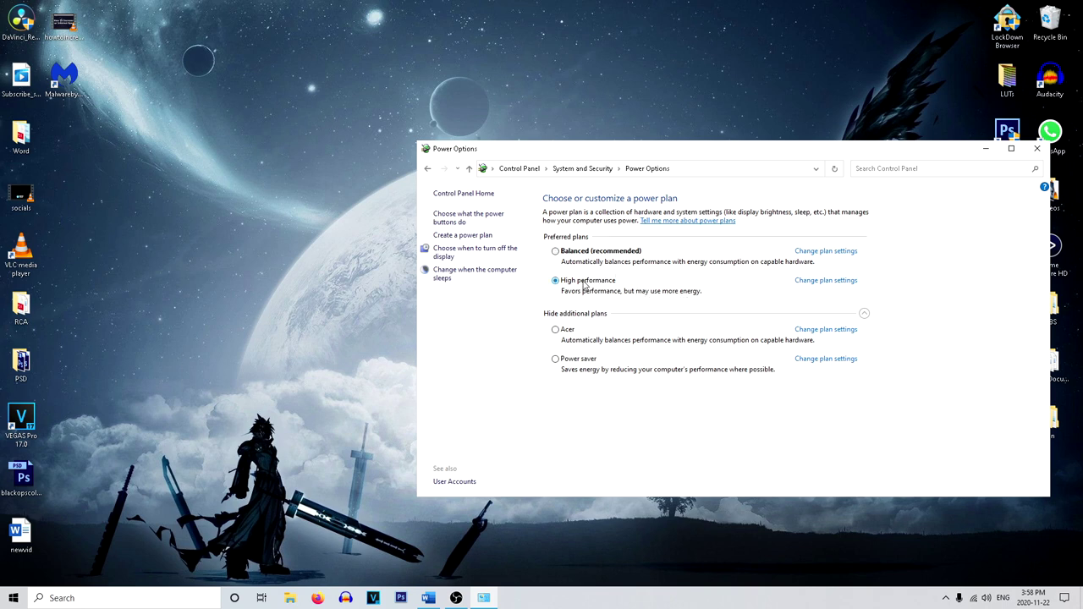
left_click(1040, 150)
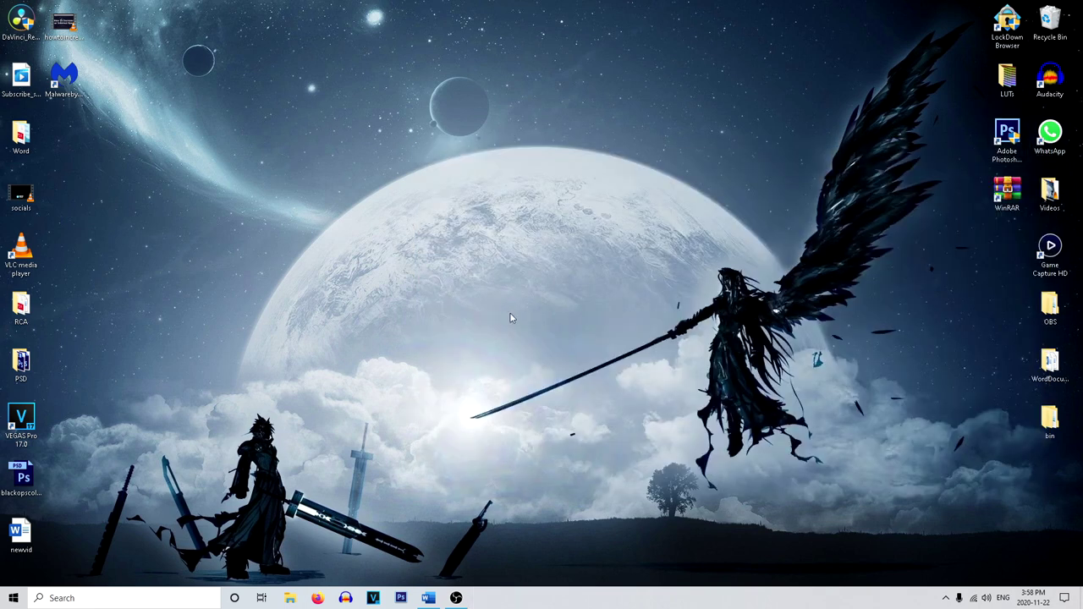
Step: Switch off 'Get notifications from apps and other senders' in Notifications & actions and close Settings
left_click(11, 597)
type("noti")
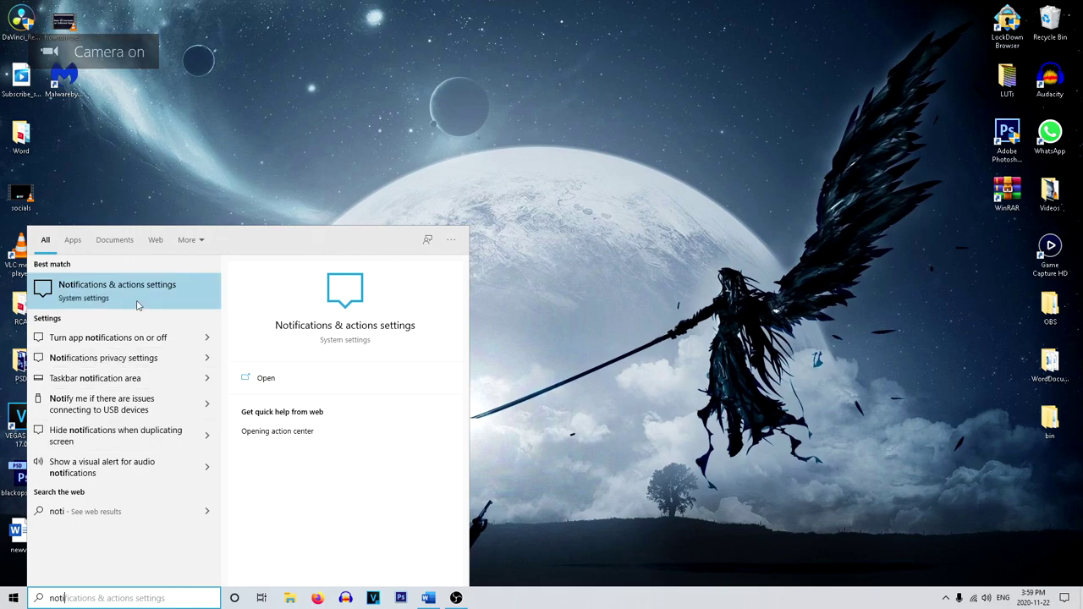
left_click(137, 305)
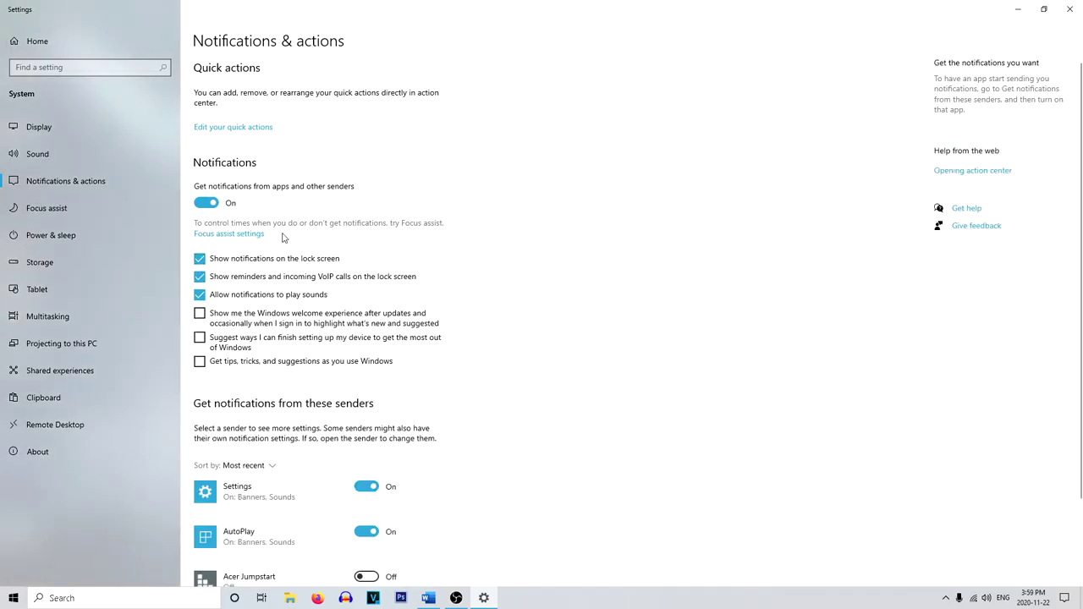
left_click(212, 207)
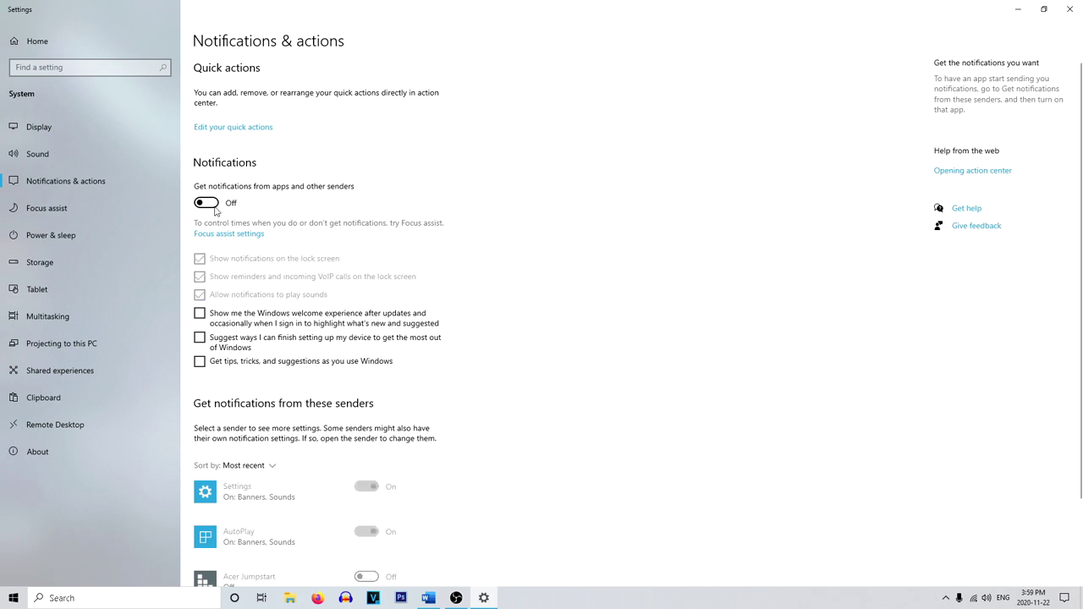
left_click(1069, 9)
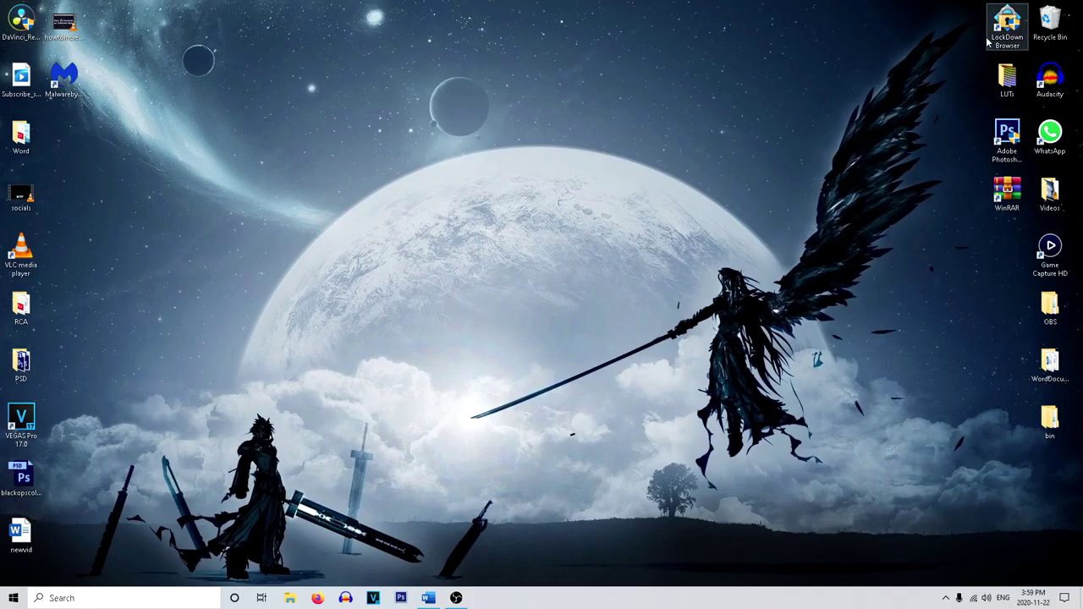
Step: Turn 'Let apps run in the background' off on the Background apps page and close Settings
left_click(13, 598)
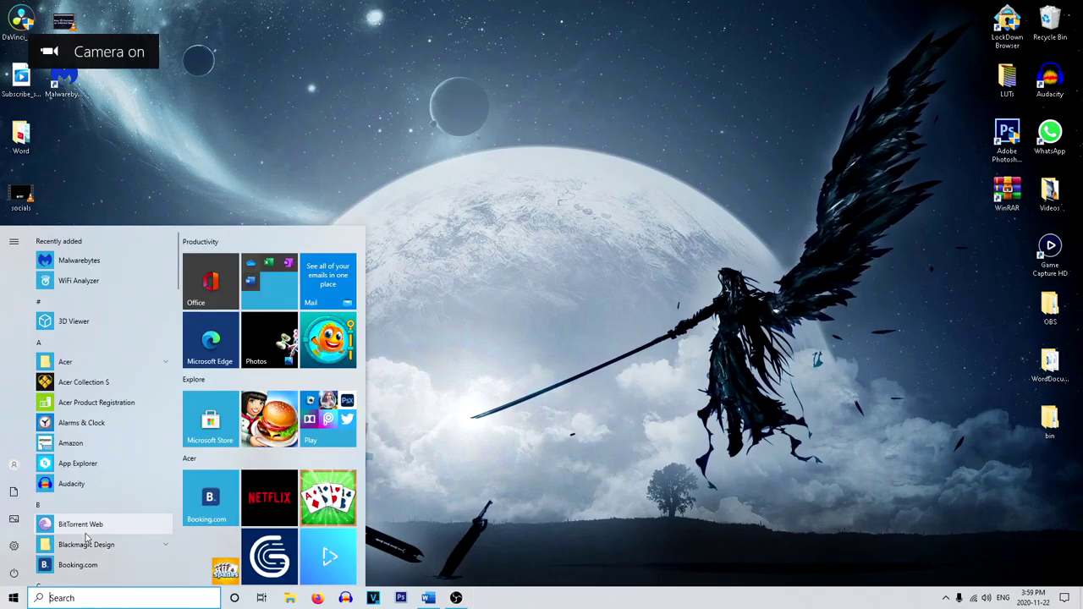
type("backgr")
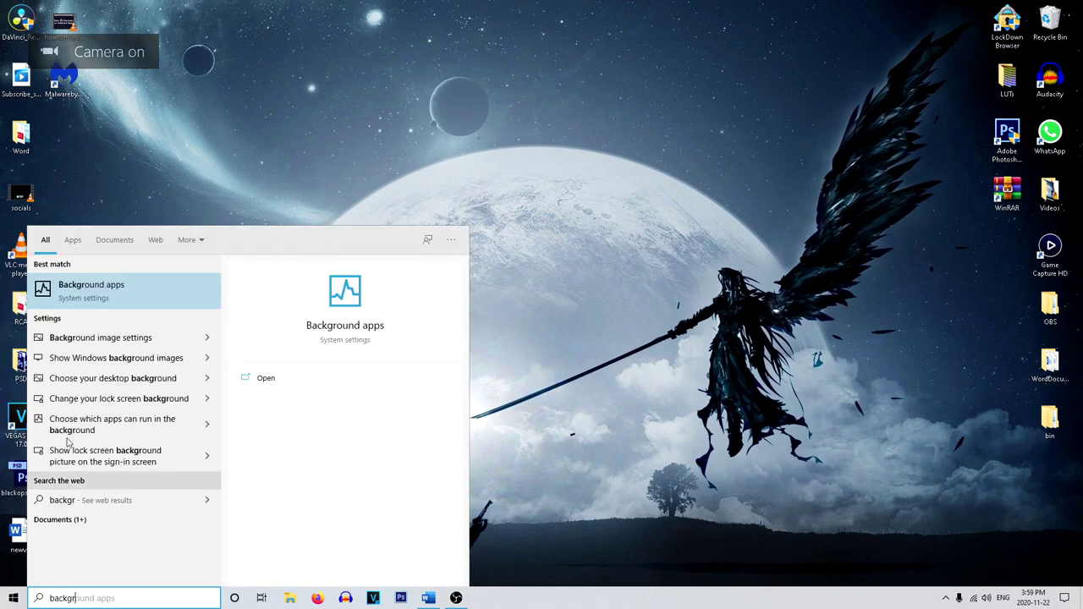
left_click(133, 291)
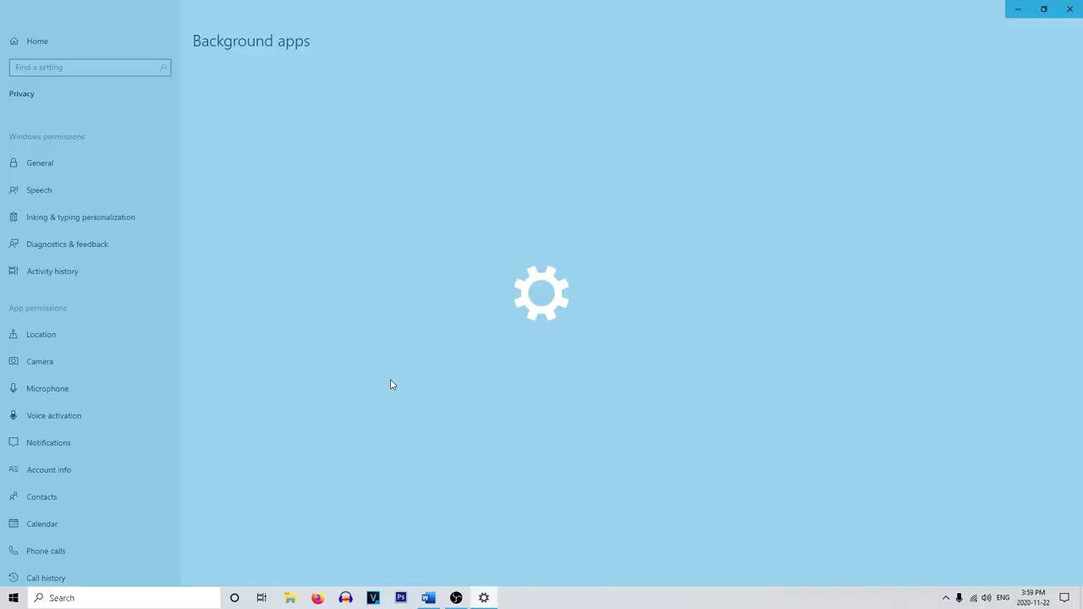
scroll(406, 353, "down", 3)
scroll(409, 356, "down", 4)
scroll(418, 364, "up", 7)
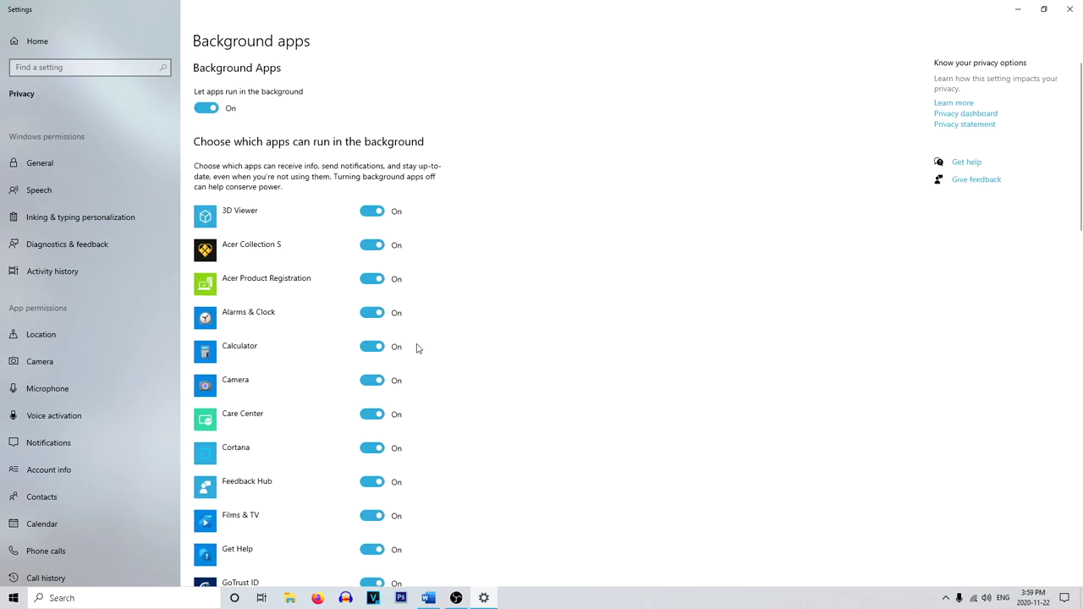
left_click(207, 108)
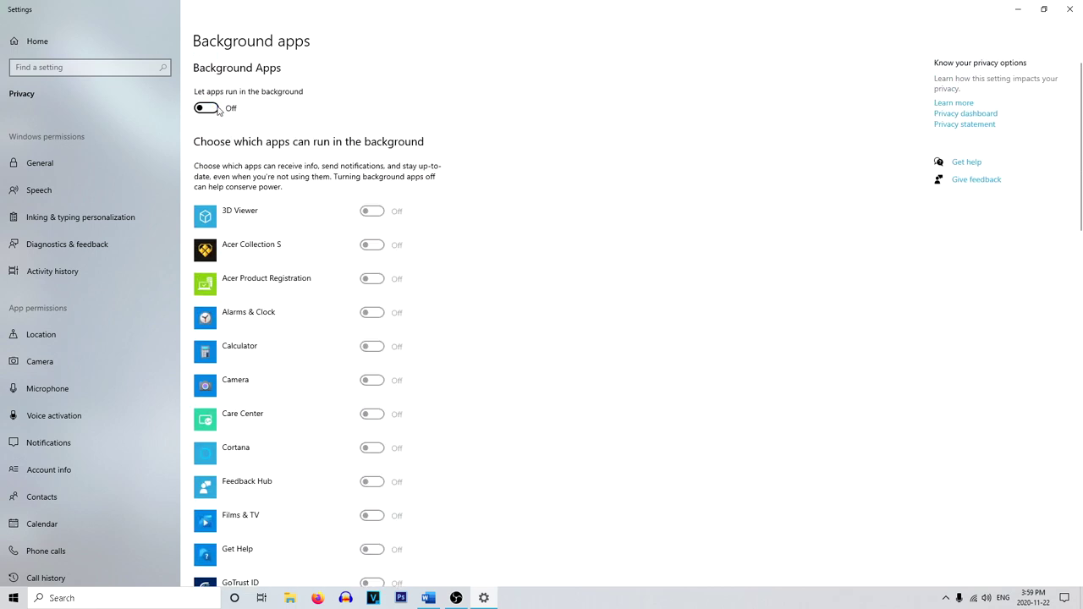
left_click(1068, 12)
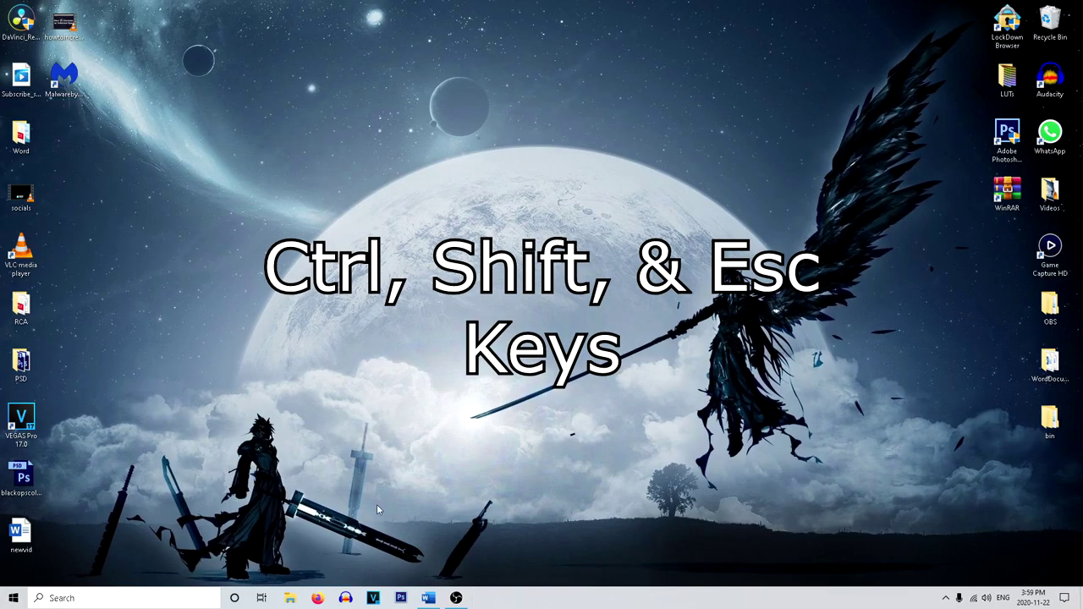
key("ctrl+shift+Escape")
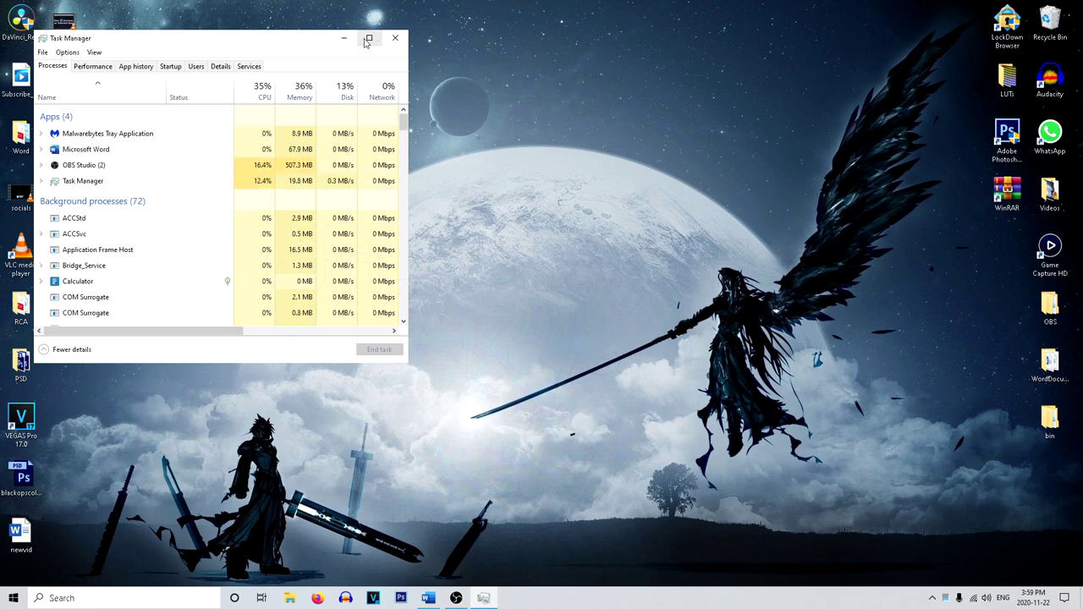
left_click(175, 69)
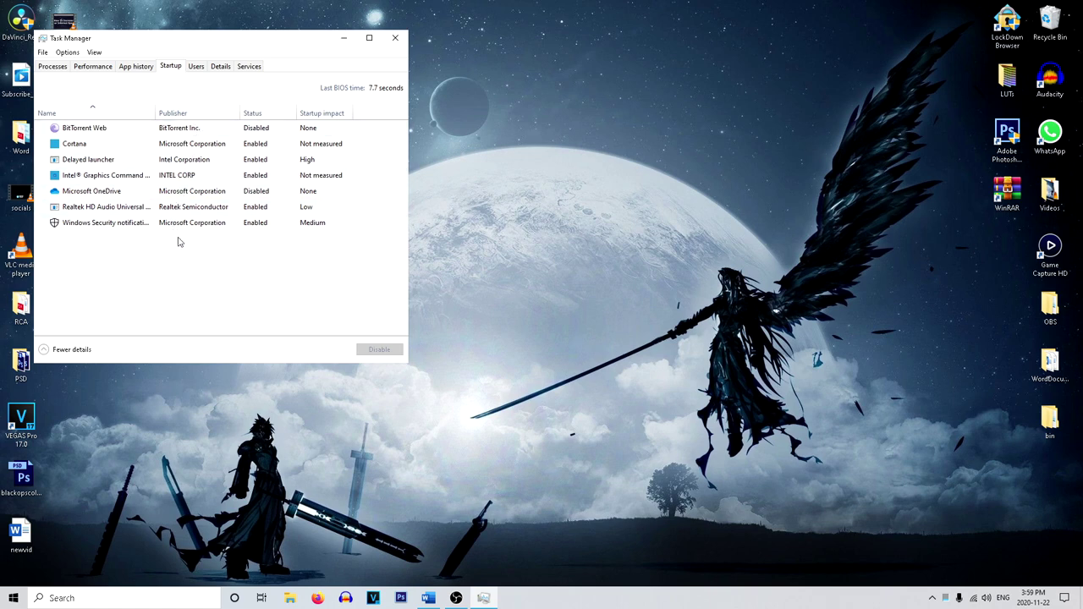
right_click(270, 176)
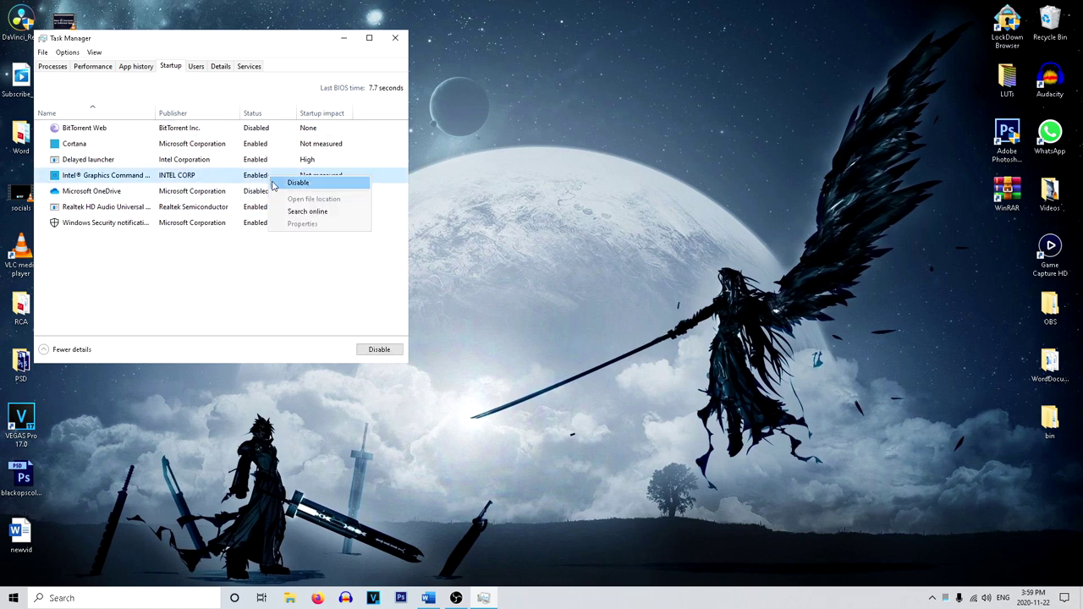
left_click(248, 164)
right_click(247, 164)
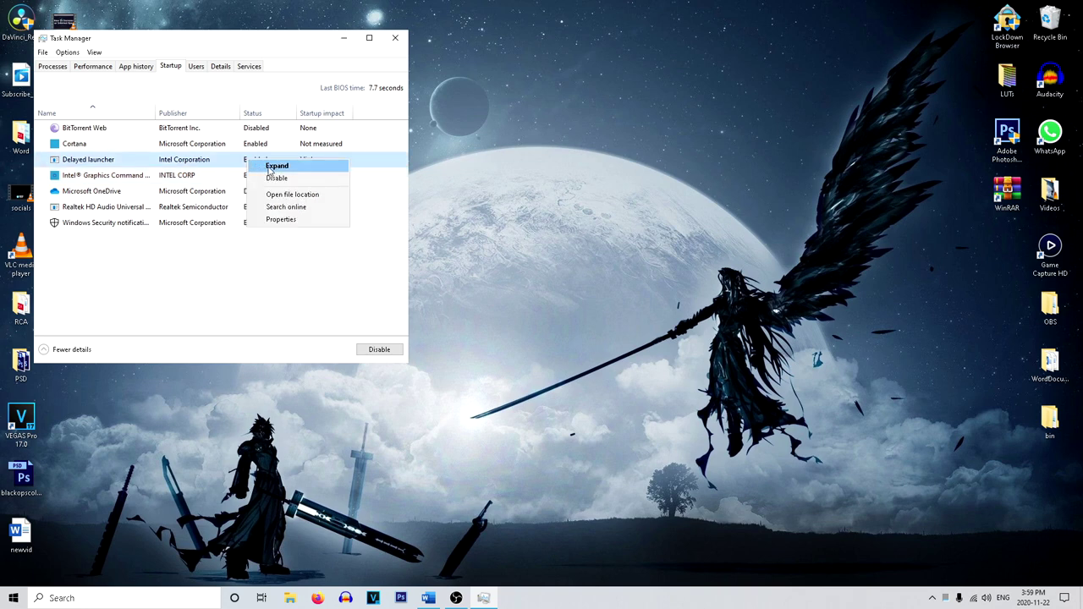
right_click(235, 133)
left_click(240, 137)
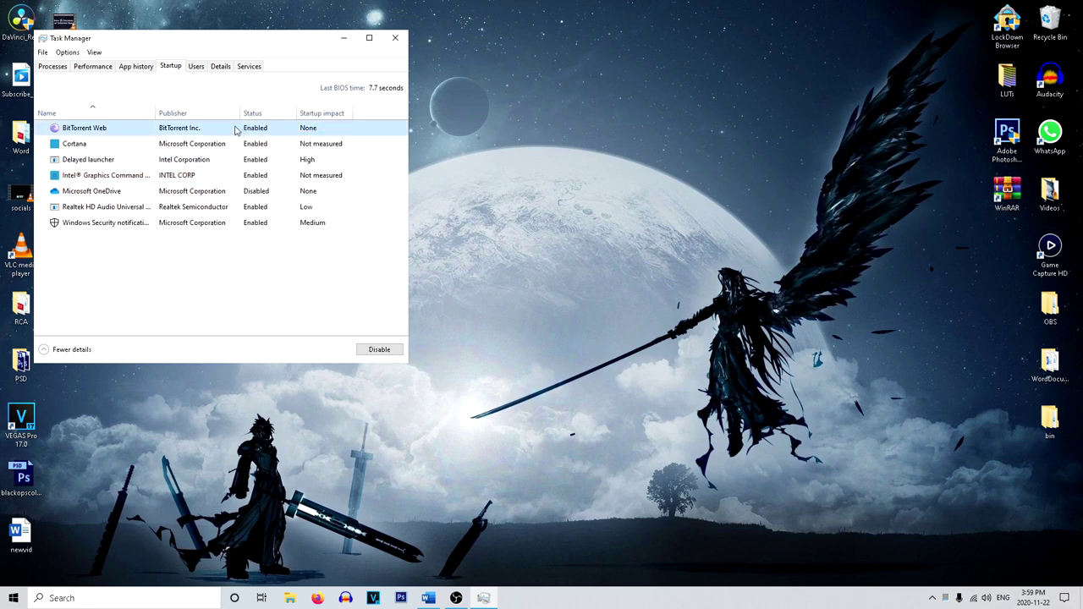
right_click(240, 131)
key("Escape")
left_click(379, 349)
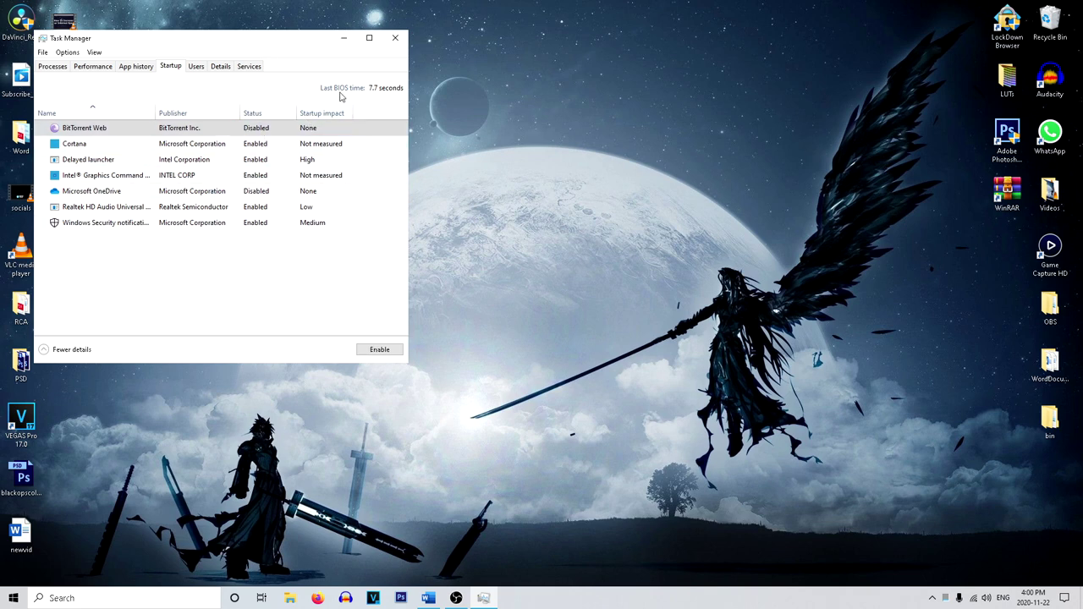
left_click(399, 41)
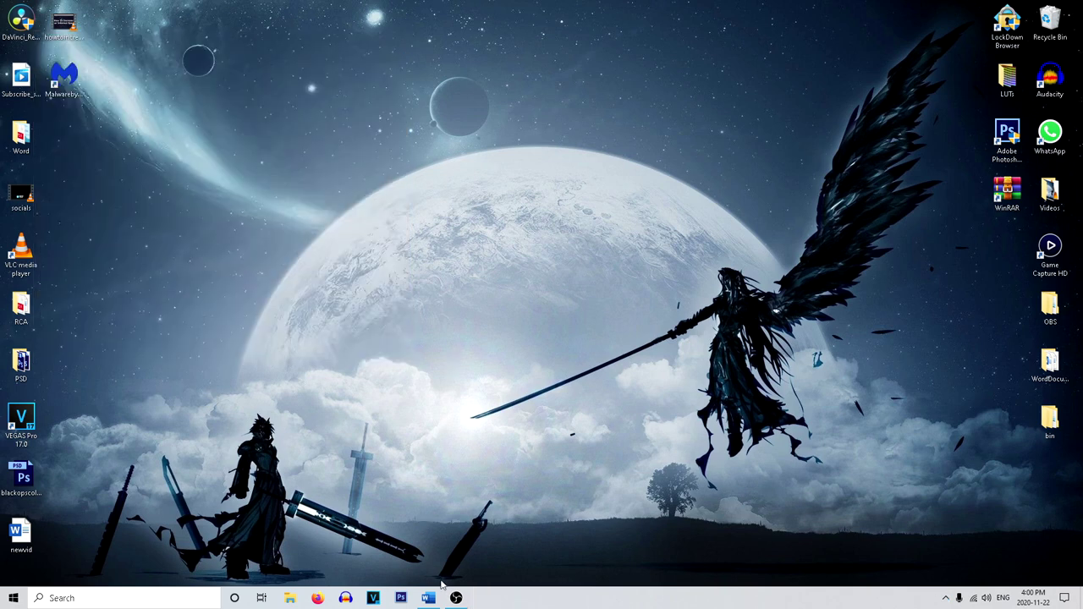
Step: Review the reclaimable files in Disk Cleanup, then close it without deleting anything
left_click(13, 598)
type("di")
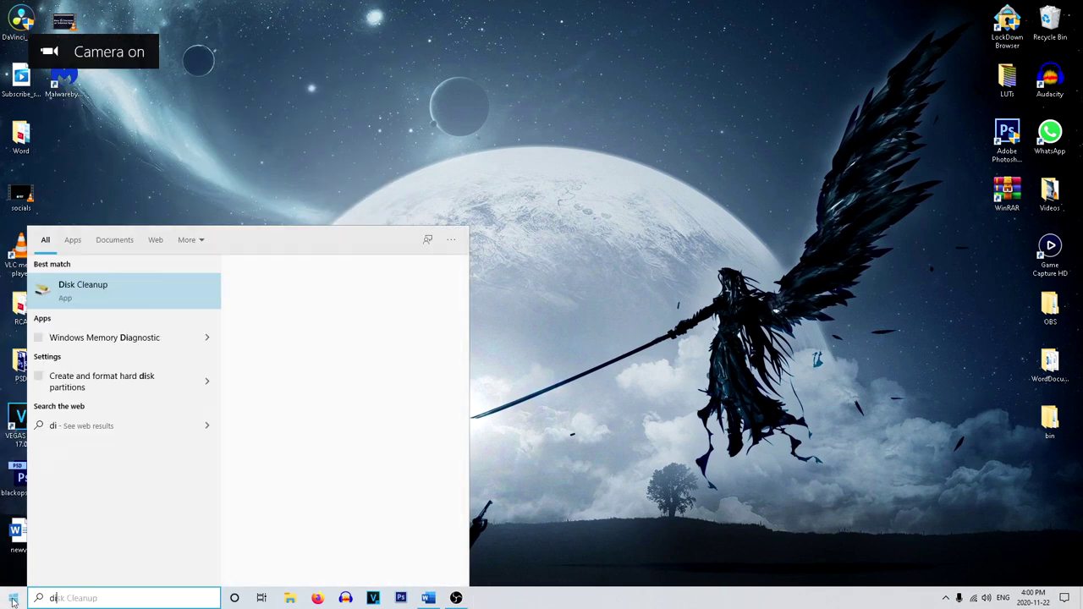
type("sk")
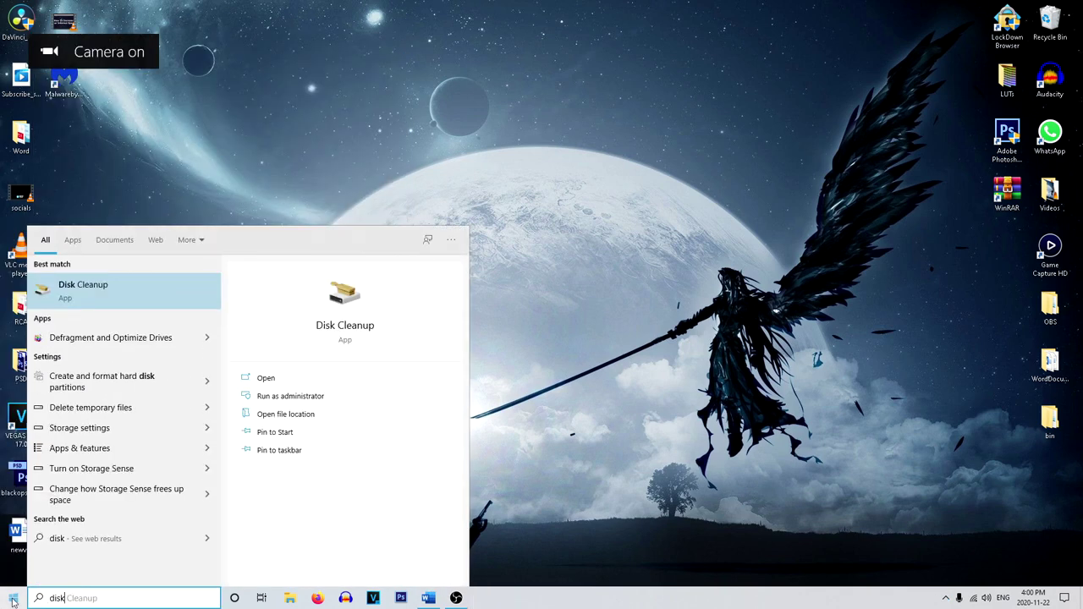
left_click(107, 295)
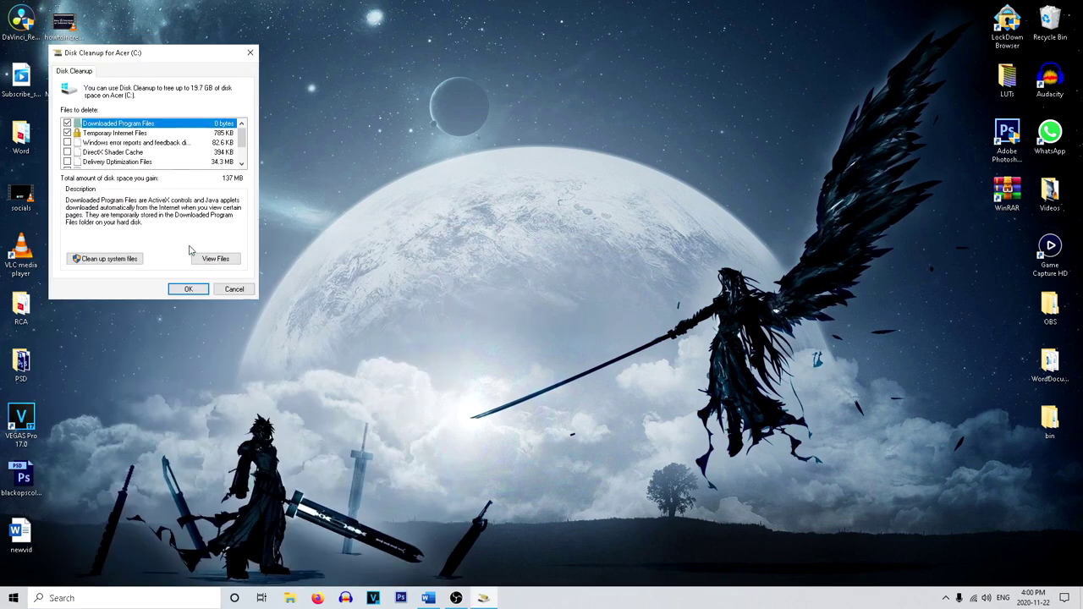
scroll(173, 136, "down", 1)
scroll(179, 142, "up", 1)
left_click(252, 54)
Step: Launch Defragment and Optimize Drives, showing drive C: at 1% fragmented
key("super")
type("deg")
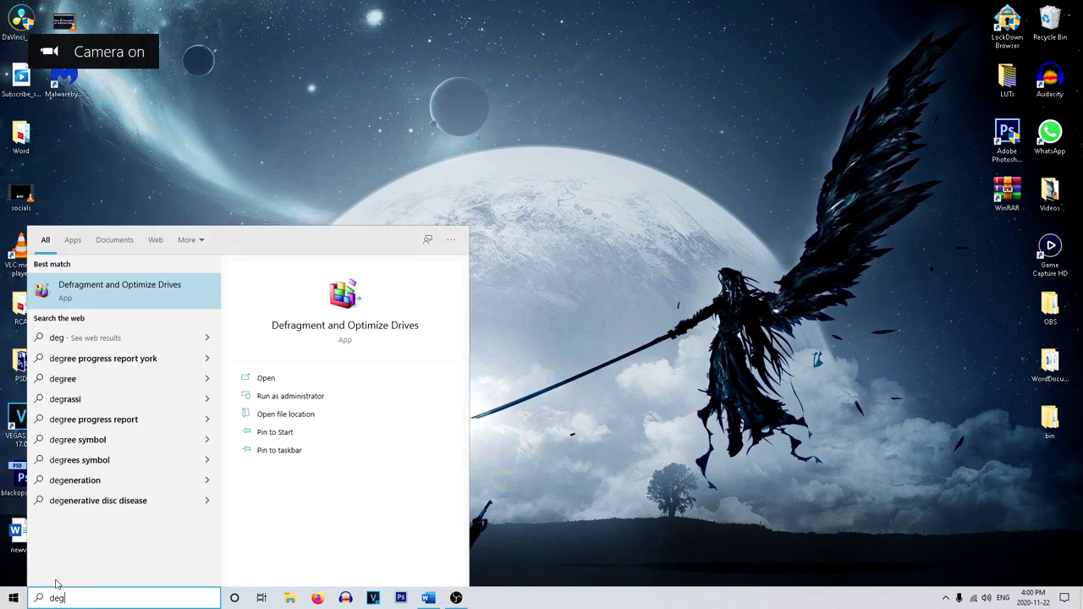
left_click(159, 283)
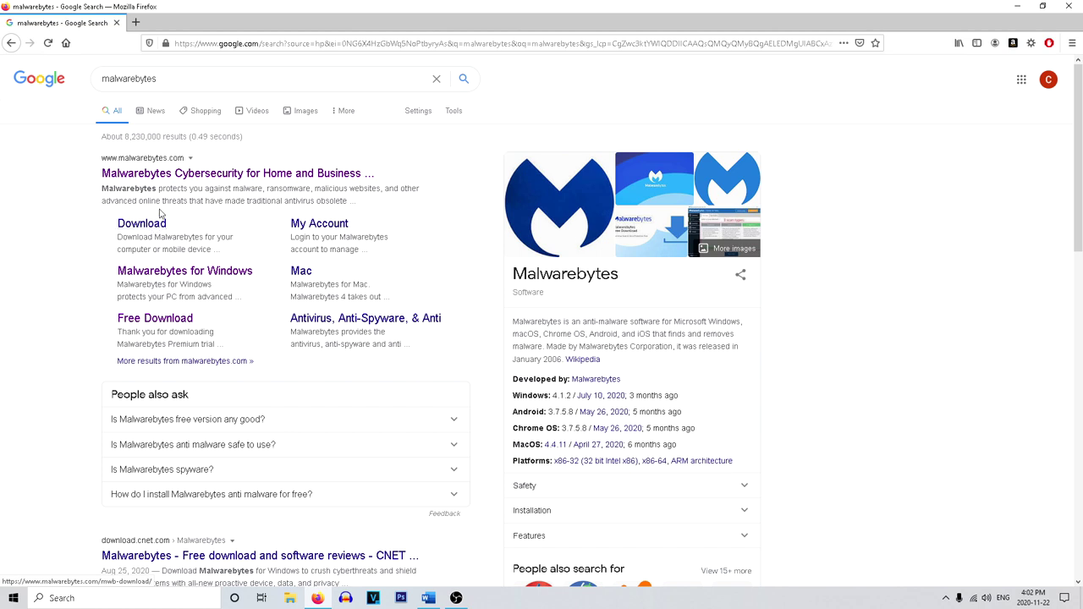
Step: Open the Malwarebytes Cybersecurity result and download the free version from malwarebytes.com
left_click(202, 181)
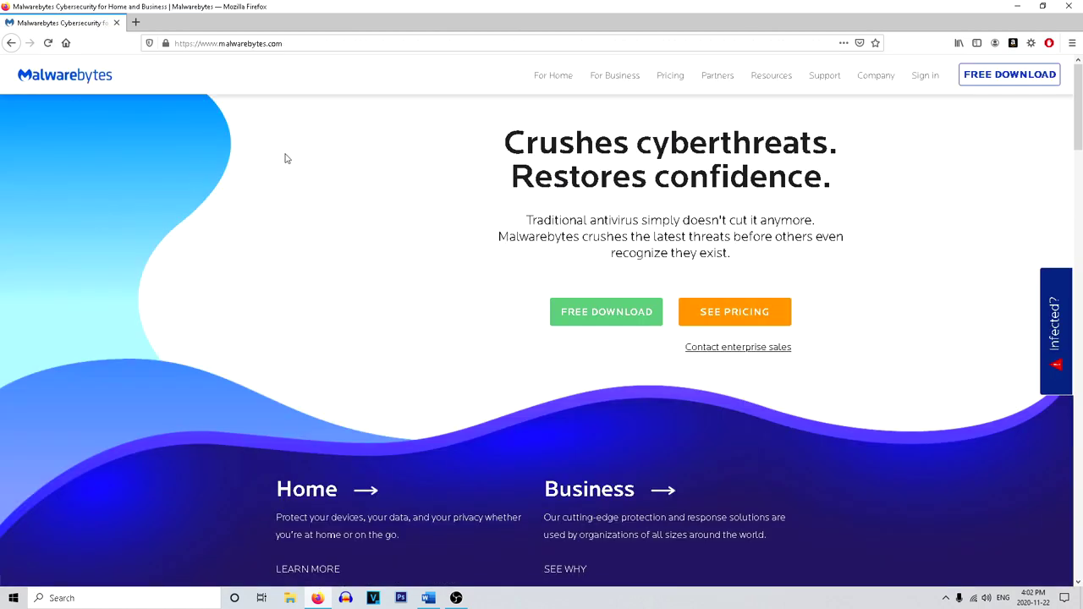
left_click(594, 314)
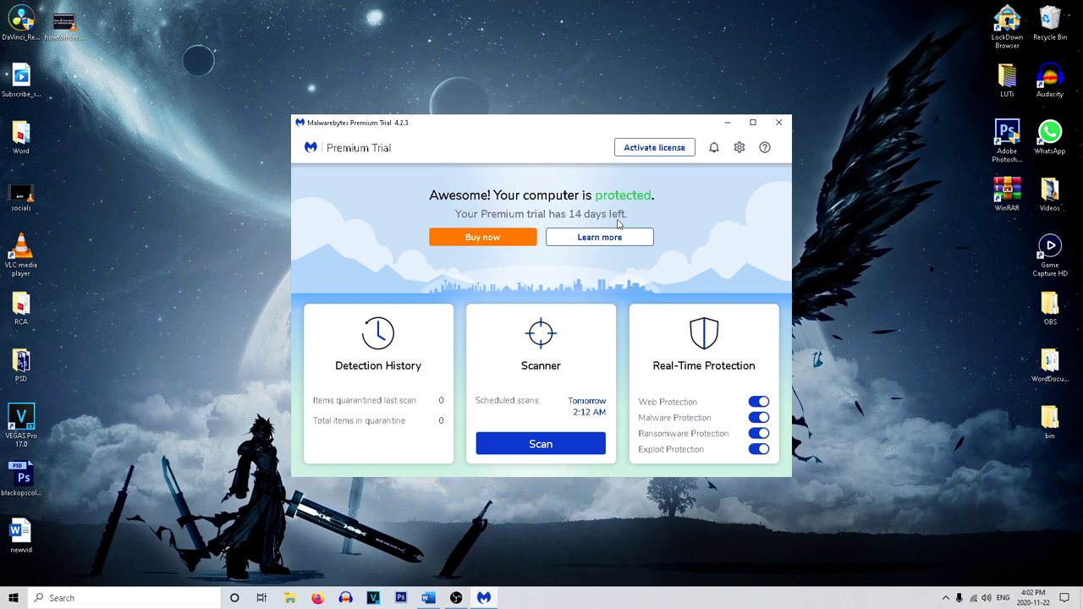
Step: Run a Malwarebytes threat scan from the Scanner card
left_click(546, 446)
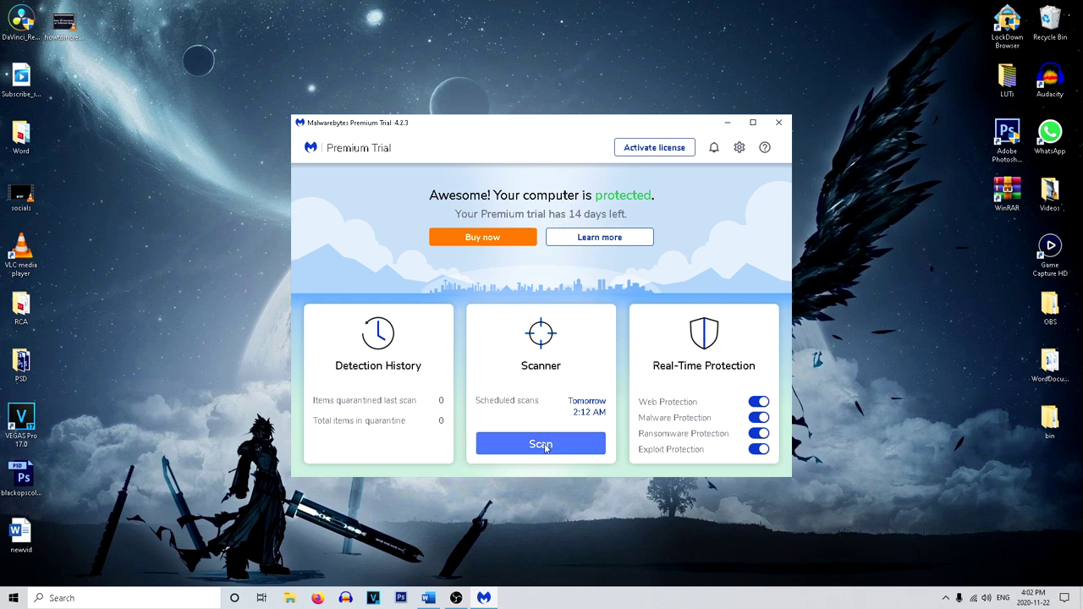